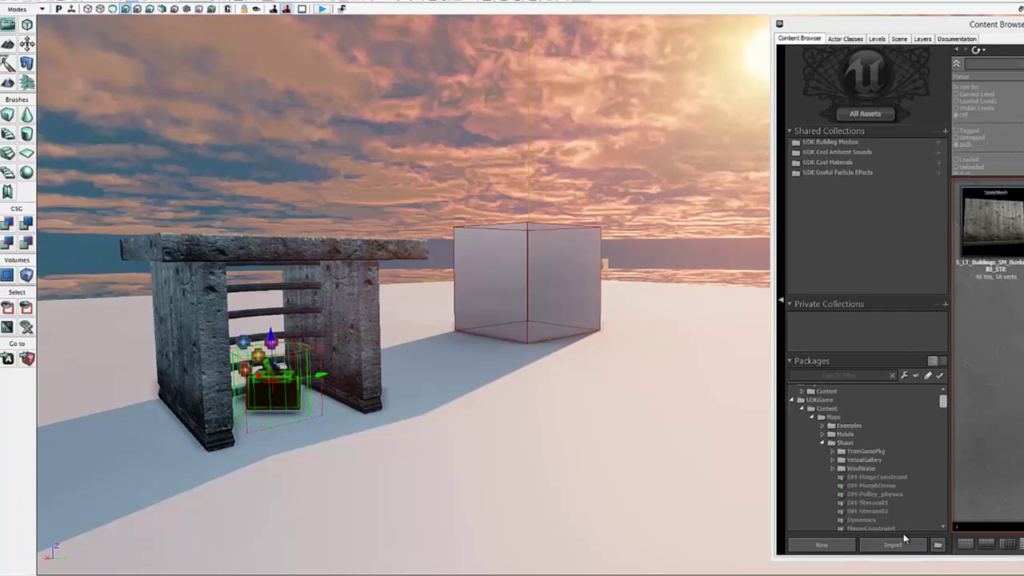
Move the Content Browser window fully into view so the two bunker wall static meshes can be examined
{"action": "left_click_drag", "start_coordinate": [960, 27], "coordinate": [760, 32]}
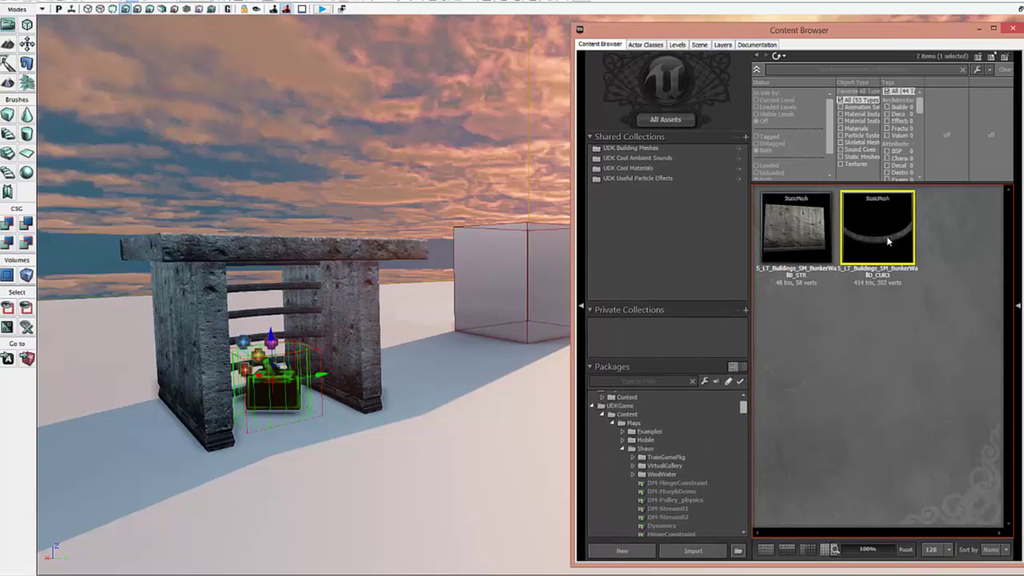
{"action": "mouse_move", "coordinate": [828, 227]}
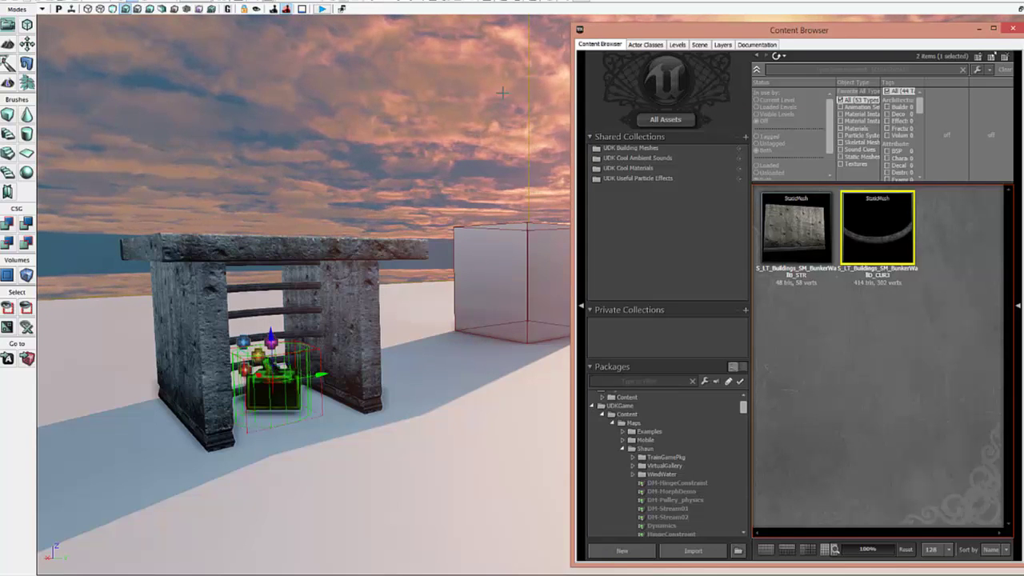
Play-test the level, approach the barred concrete structure to touch its trigger, and stop the preview
{"action": "left_click", "coordinate": [584, 2]}
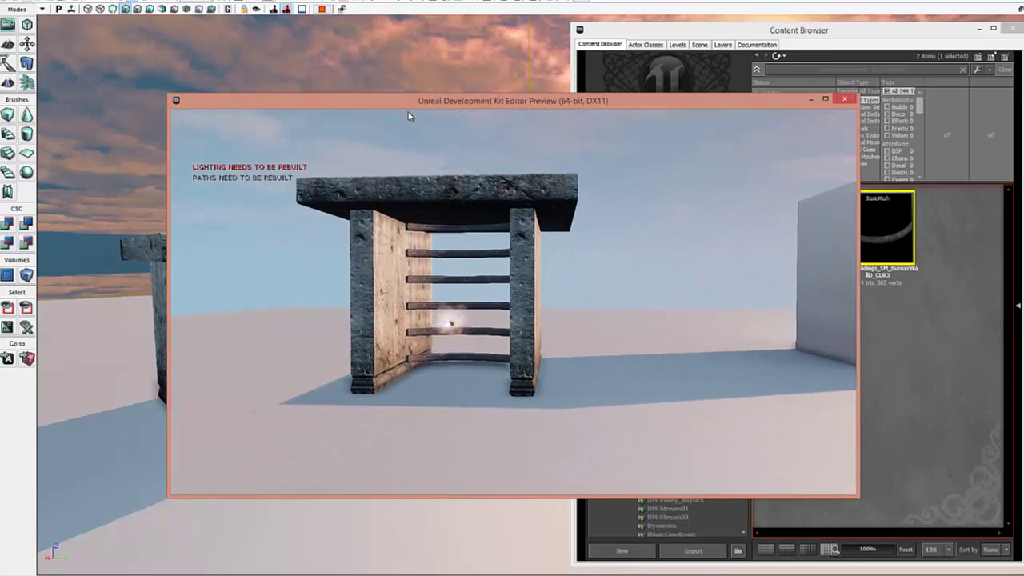
{"action": "key", "text": "w"}
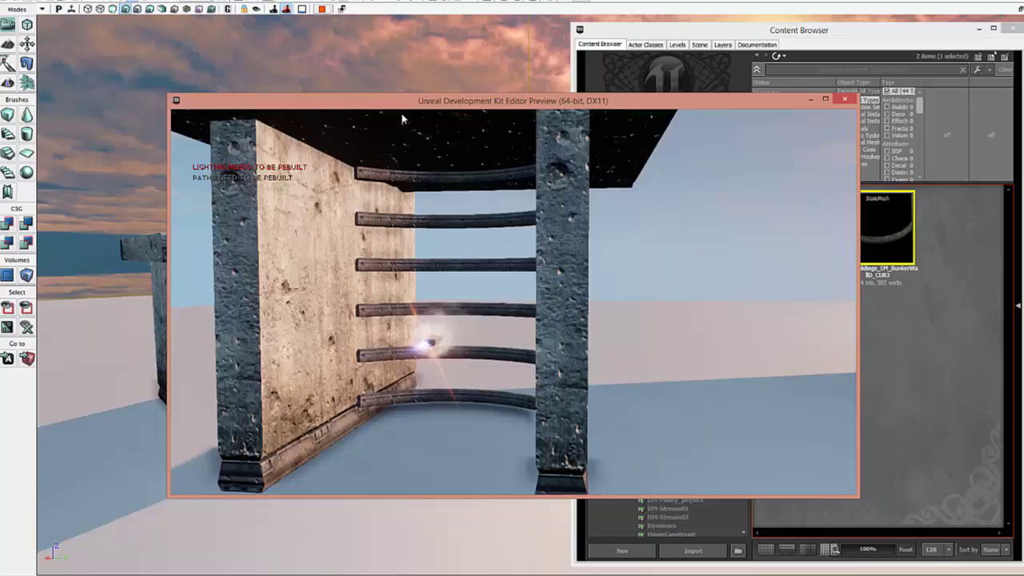
{"action": "key", "text": "w"}
{"action": "key", "text": "s"}
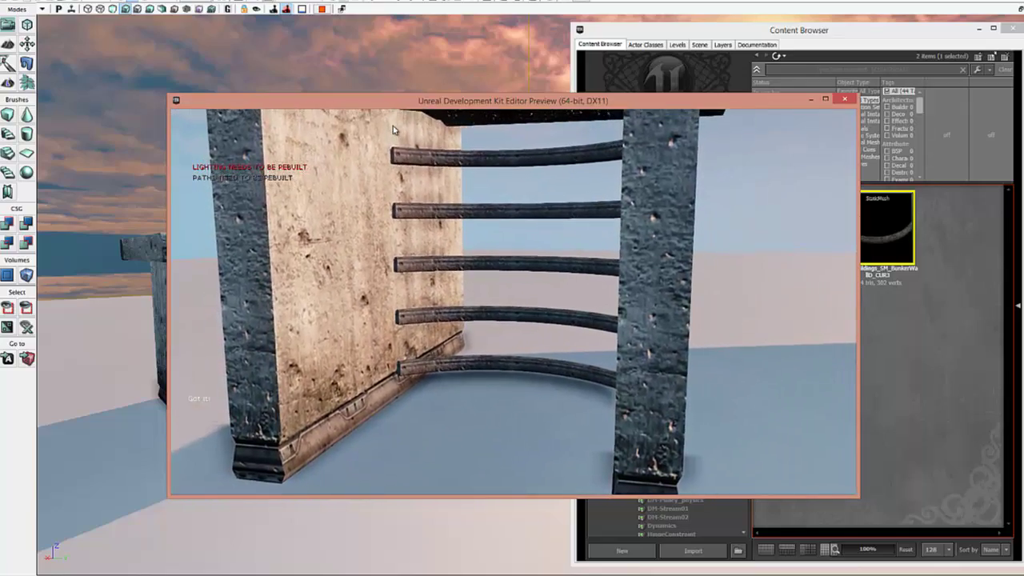
{"action": "key", "text": "Escape"}
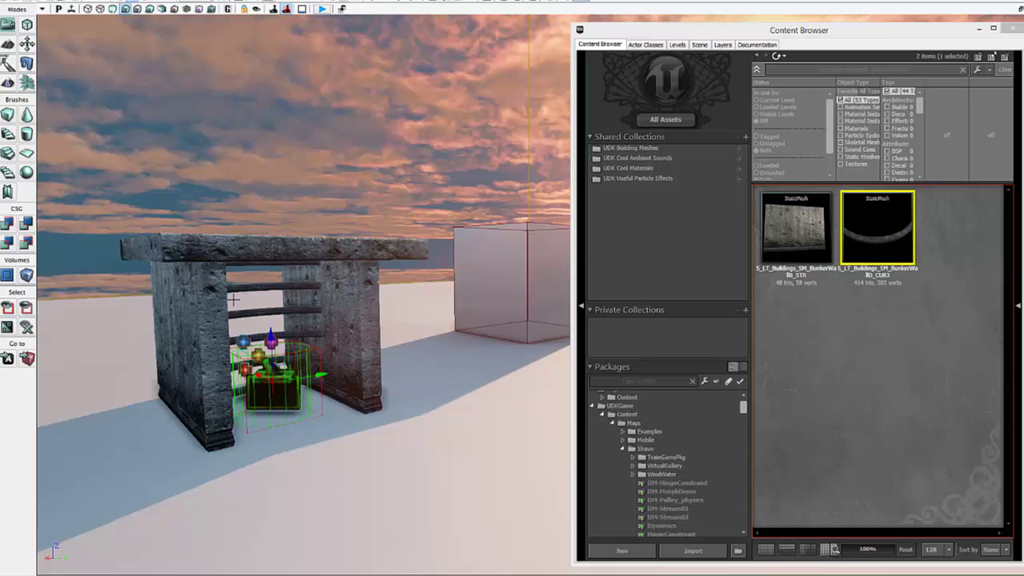
{"action": "left_click", "coordinate": [221, 299]}
{"action": "left_click", "coordinate": [266, 286], "text": "ctrl"}
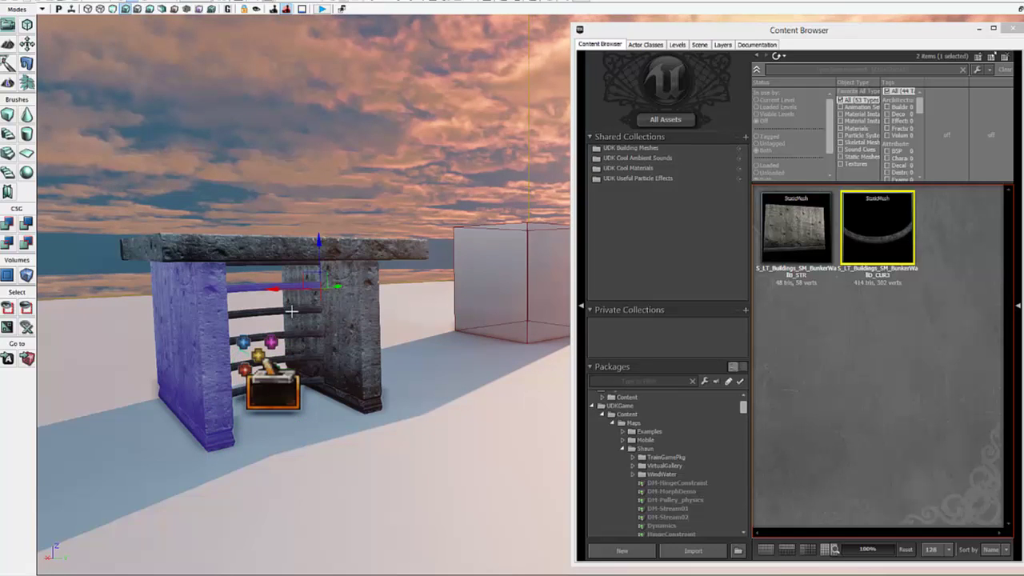
{"action": "left_click", "coordinate": [293, 312], "text": "ctrl"}
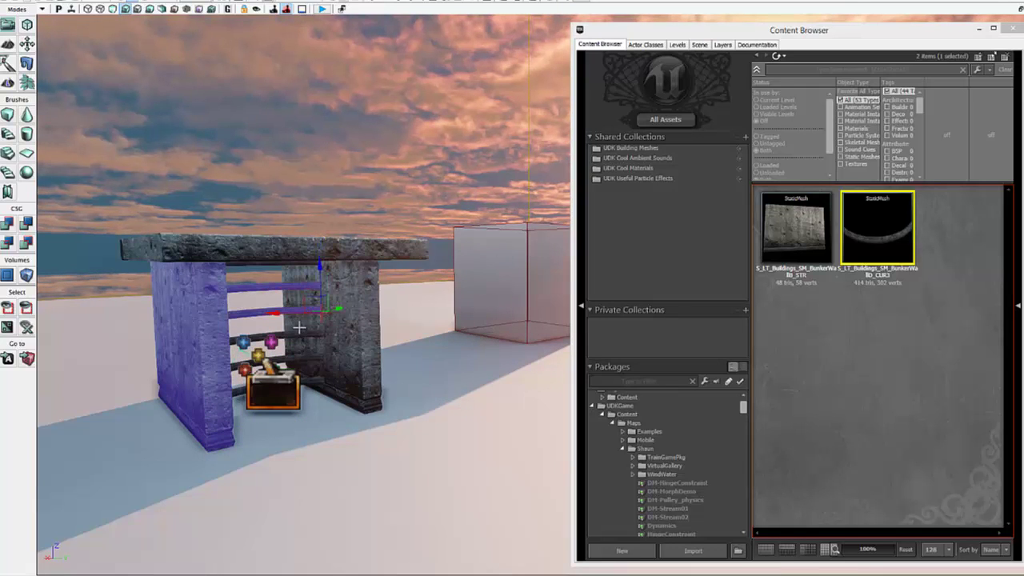
{"action": "left_click", "coordinate": [333, 248], "text": "ctrl"}
{"action": "left_click", "coordinate": [361, 302], "text": "ctrl"}
{"action": "right_click", "coordinate": [363, 303]}
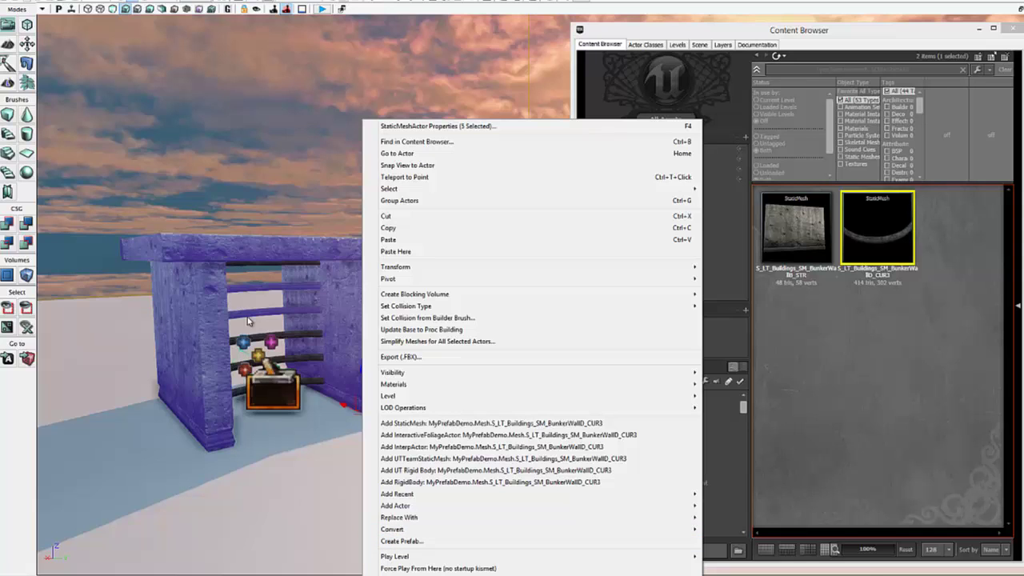
{"action": "left_click", "coordinate": [273, 447]}
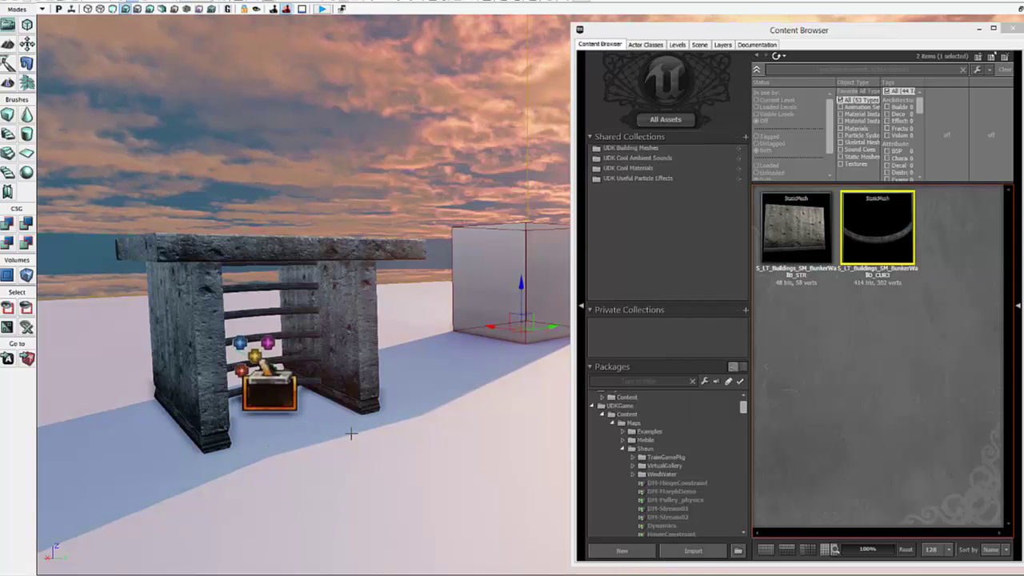
Open Kismet and enlarge the graph area so the trigger, Toggle and Add Int nodes all fit
{"action": "left_click", "coordinate": [273, 10]}
{"action": "left_click_drag", "start_coordinate": [372, 200], "coordinate": [341, 192]}
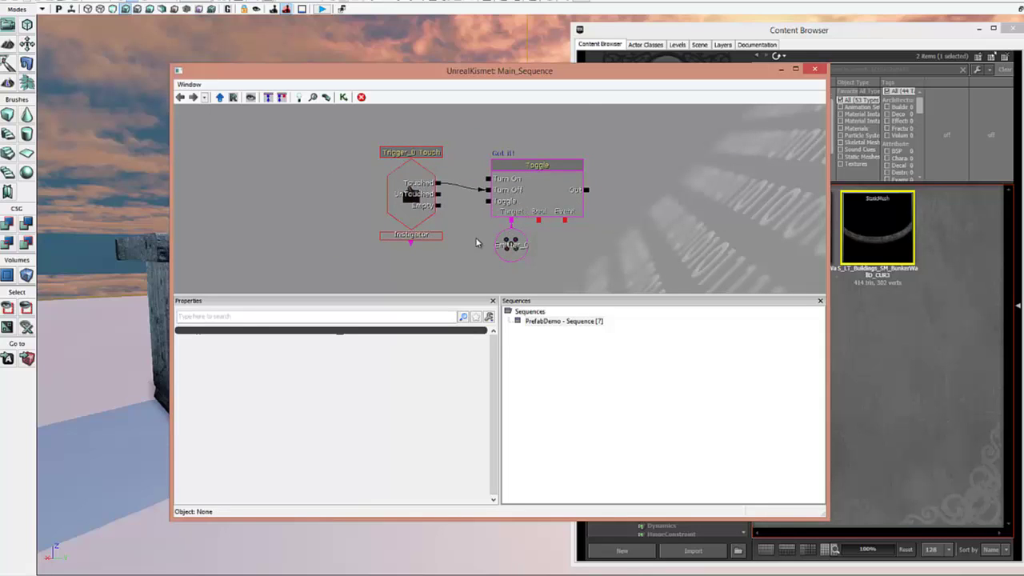
{"action": "scroll", "coordinate": [480, 240], "scroll_direction": "down", "scroll_amount": 1}
{"action": "scroll", "coordinate": [479, 241], "scroll_direction": "down", "scroll_amount": 3}
{"action": "left_click_drag", "start_coordinate": [448, 246], "coordinate": [446, 184]}
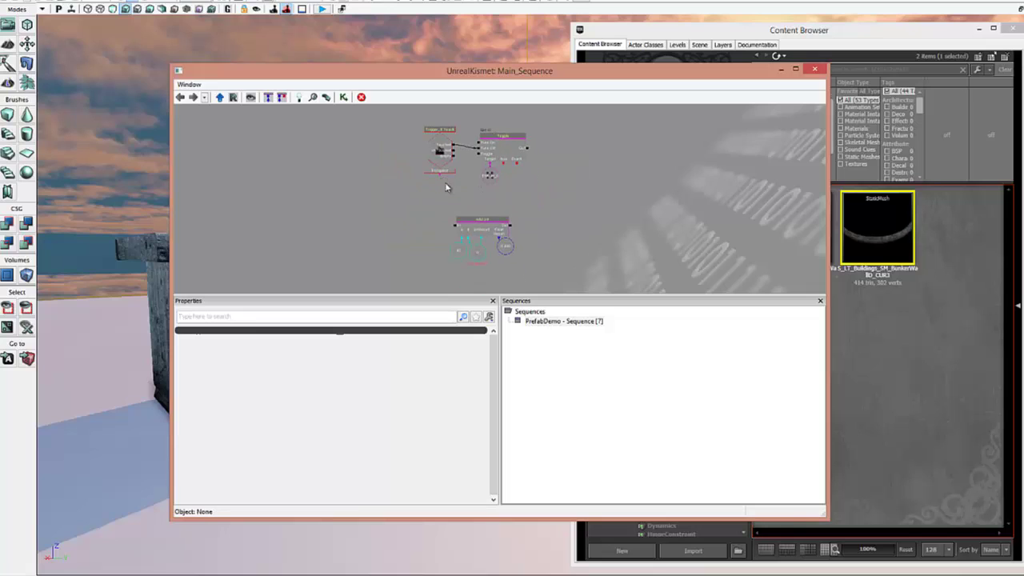
{"action": "scroll", "coordinate": [455, 213], "scroll_direction": "up", "scroll_amount": 2}
{"action": "scroll", "coordinate": [455, 215], "scroll_direction": "up", "scroll_amount": 1}
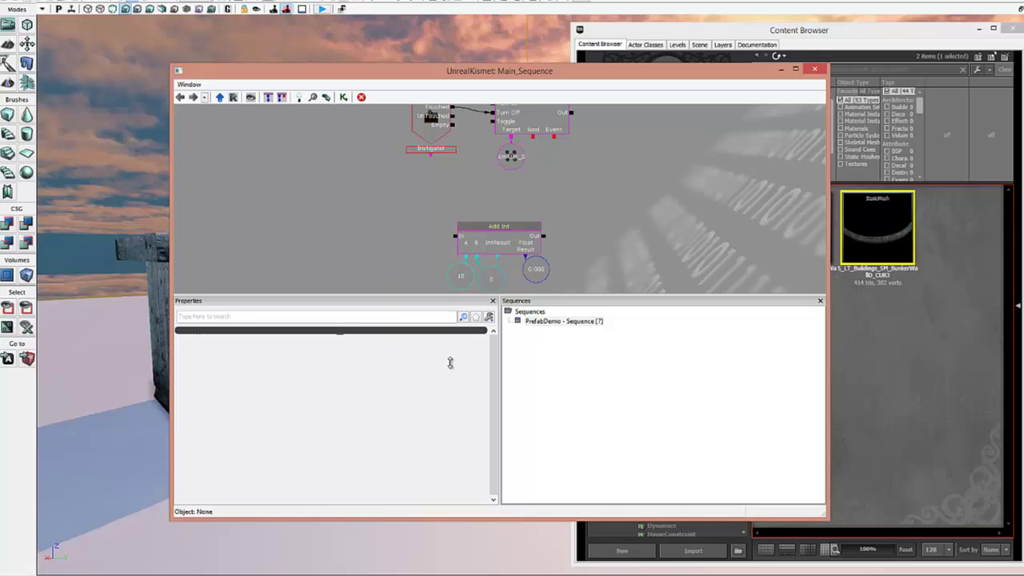
{"action": "left_click_drag", "start_coordinate": [448, 325], "coordinate": [448, 358]}
{"action": "left_click_drag", "start_coordinate": [434, 219], "coordinate": [414, 267]}
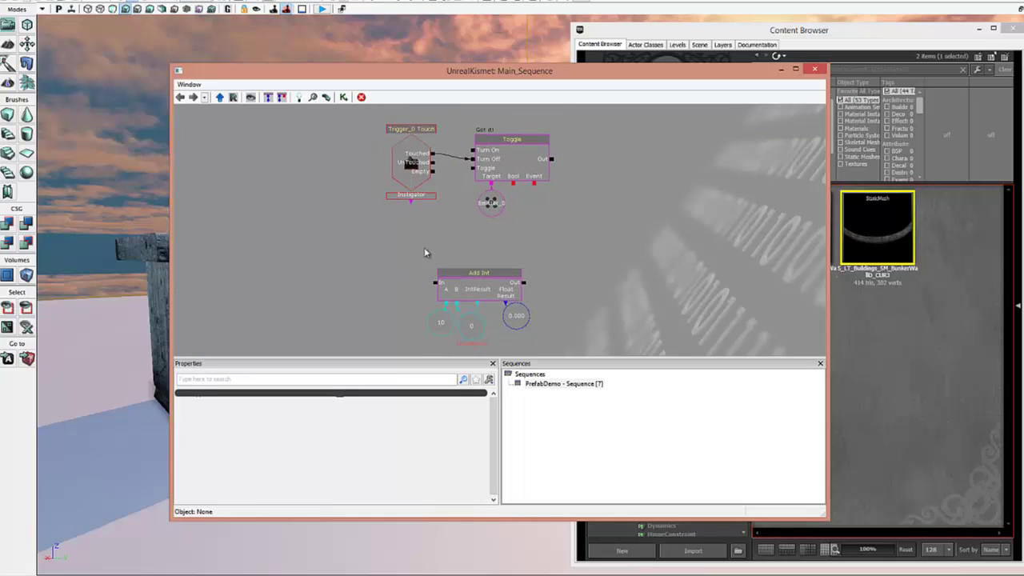
{"action": "right_click", "coordinate": [550, 162]}
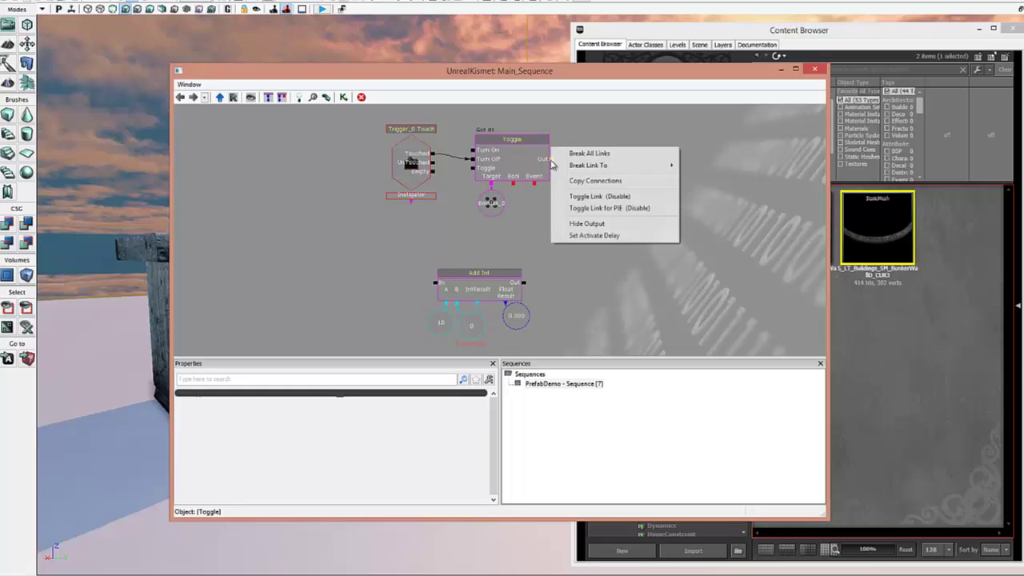
{"action": "left_click", "coordinate": [382, 221]}
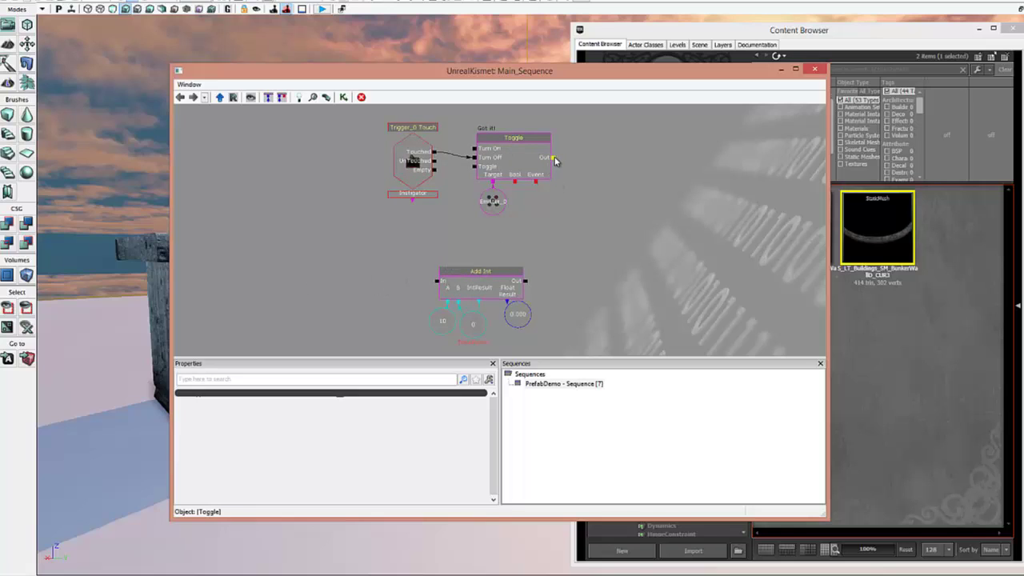
{"action": "left_click_drag", "start_coordinate": [585, 158], "coordinate": [573, 189]}
{"action": "left_click_drag", "start_coordinate": [580, 226], "coordinate": [430, 196]}
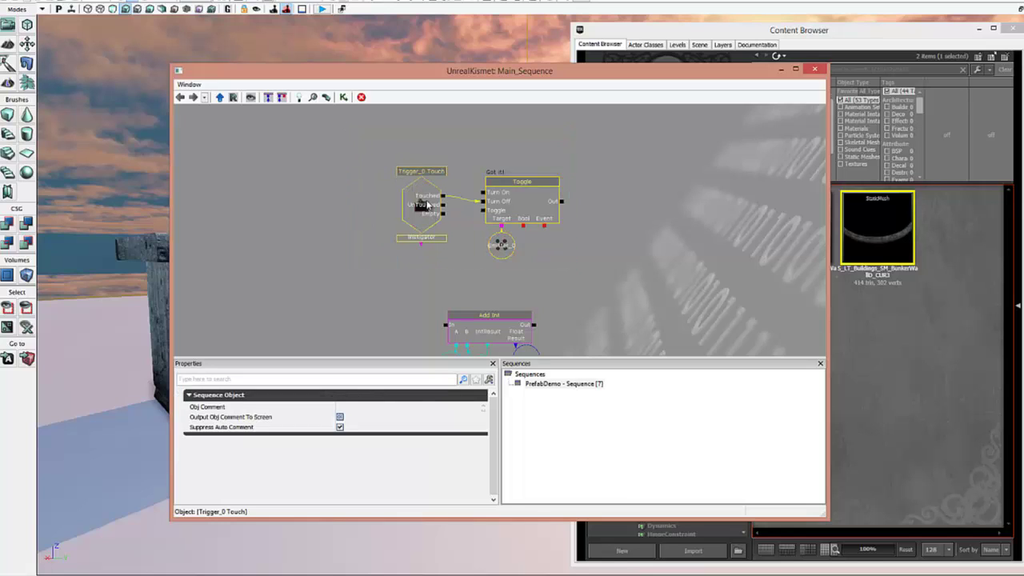
{"action": "left_click", "coordinate": [380, 145]}
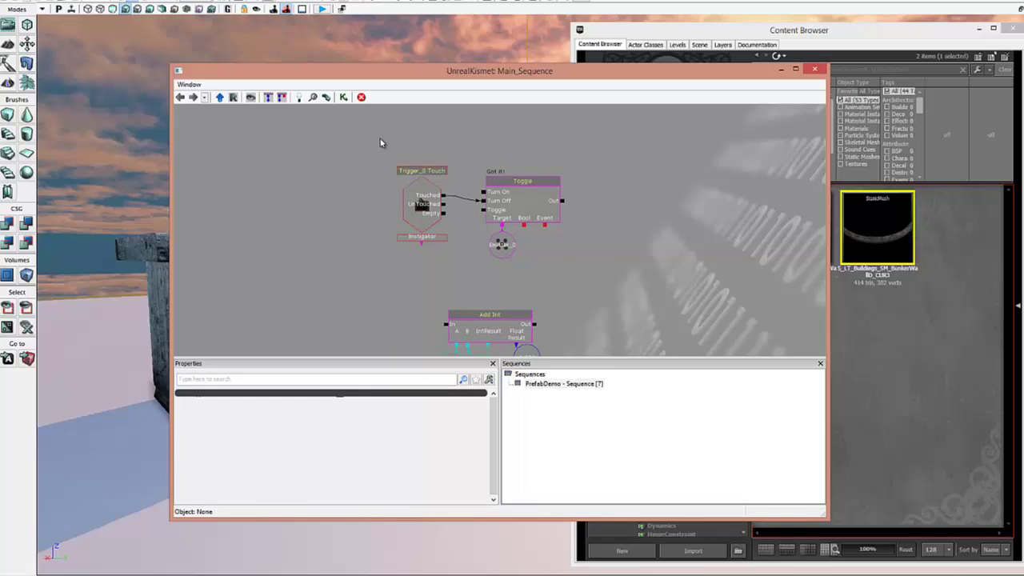
Create a sequence named PointForPlayer from the trigger touch, Toggle and emitter nodes, and place it above the Add Int node
{"action": "left_click_drag", "start_coordinate": [375, 134], "coordinate": [598, 272], "text": "ctrl+alt"}
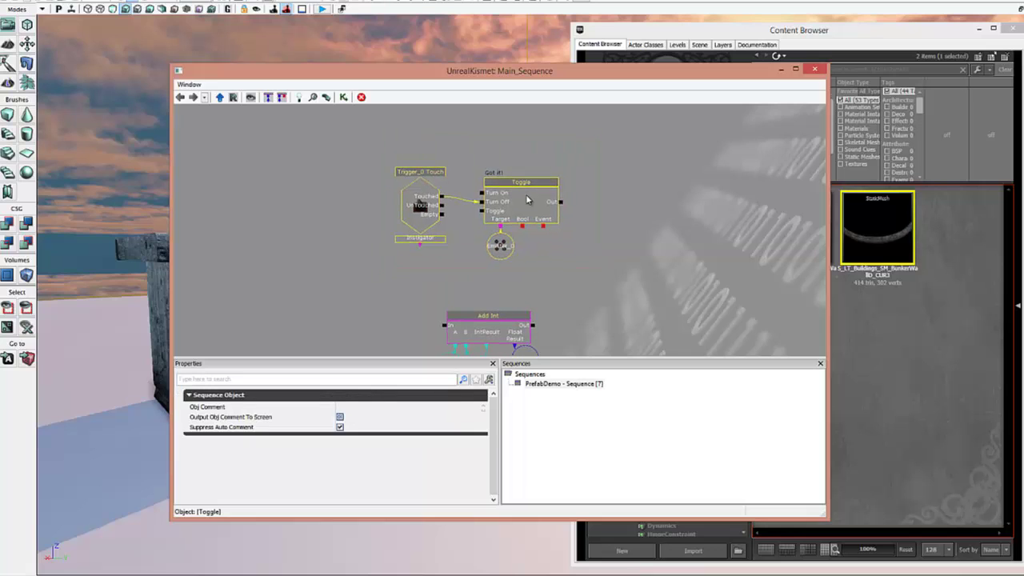
{"action": "right_click", "coordinate": [526, 200]}
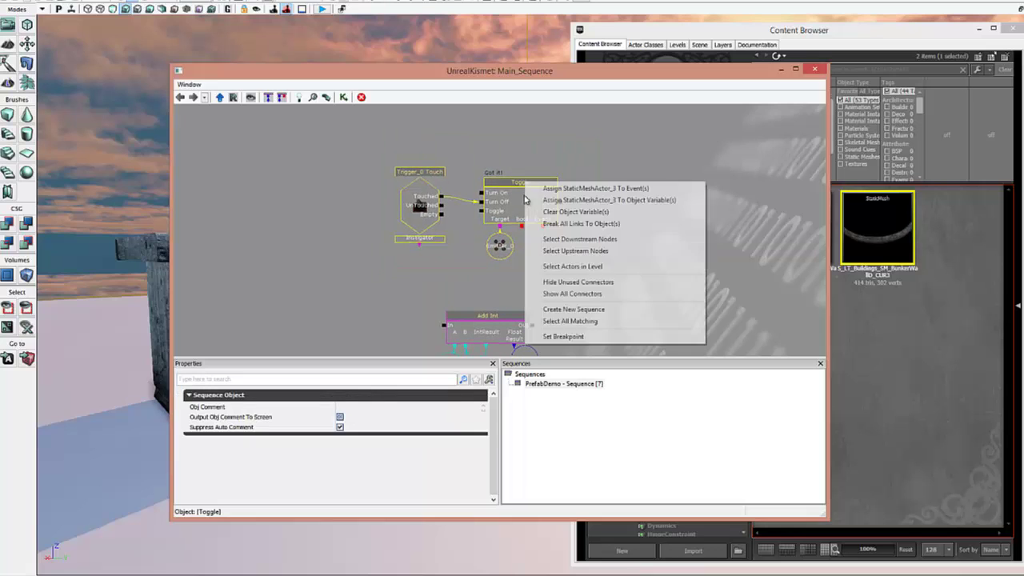
{"action": "left_click", "coordinate": [562, 310]}
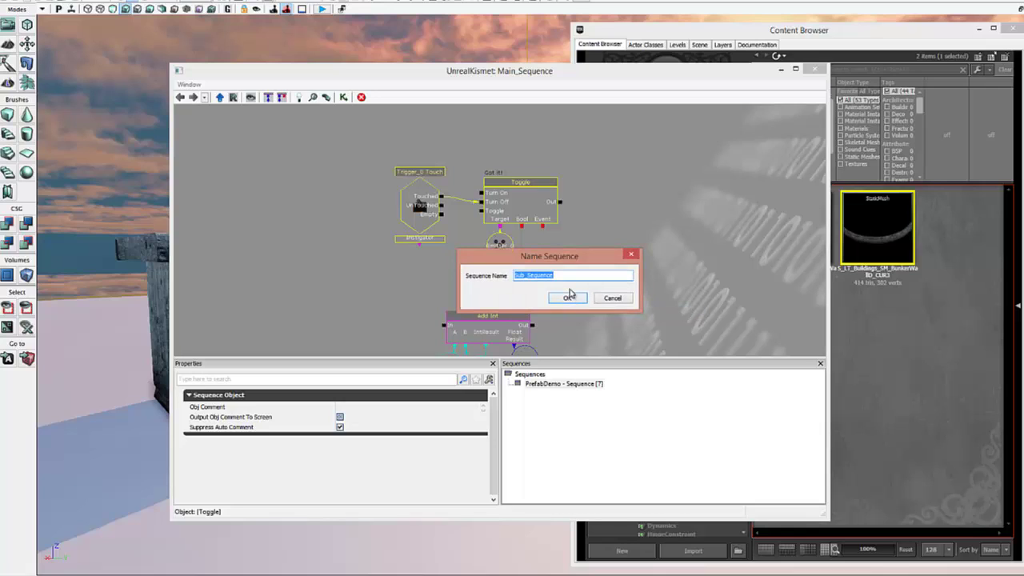
{"action": "type", "text": "PointForPlayer"}
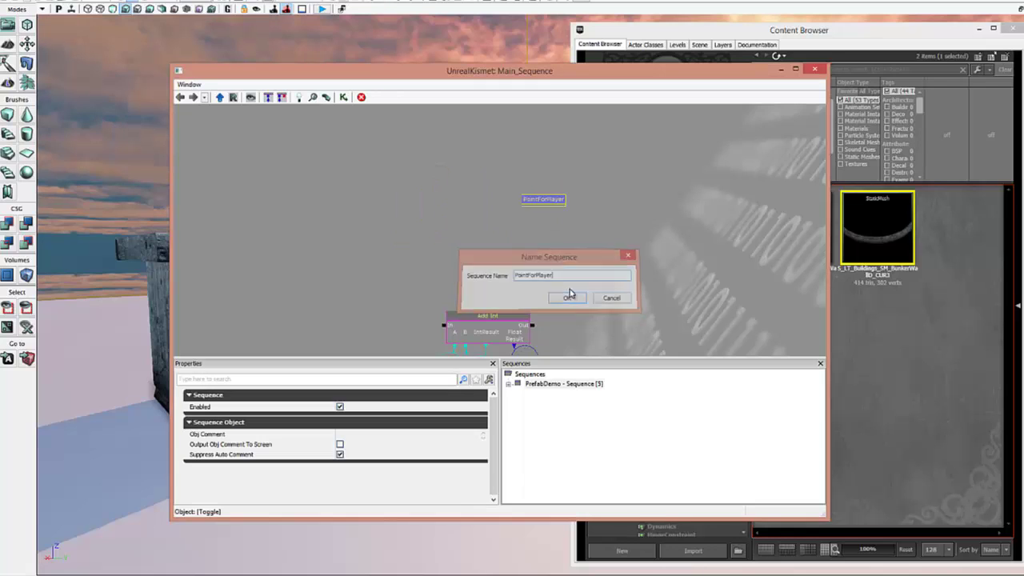
{"action": "left_click", "coordinate": [570, 296]}
{"action": "left_click_drag", "start_coordinate": [549, 199], "coordinate": [474, 204]}
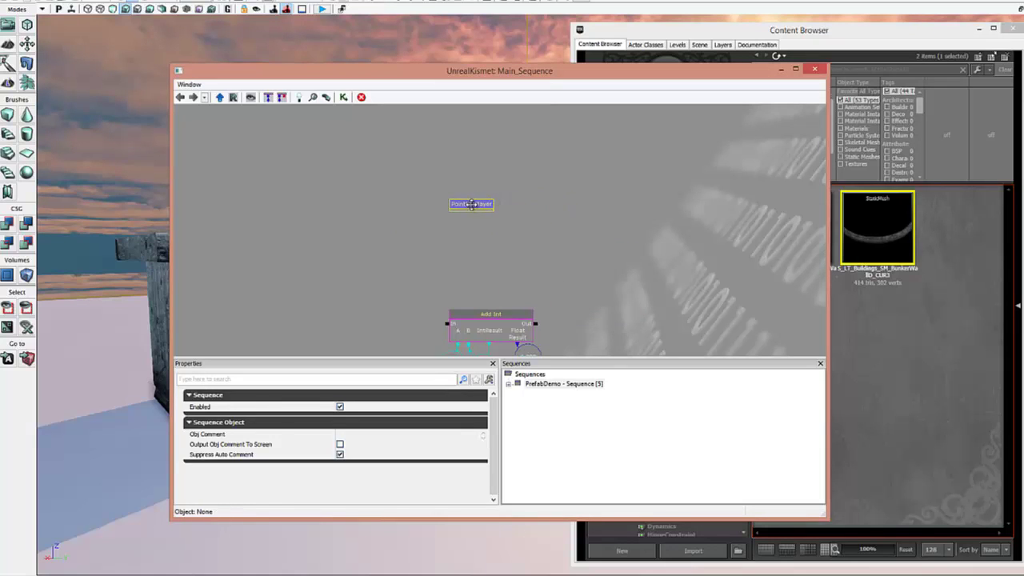
Inside the PointForPlayer sequence, add an Activate Remote Event action and link the Toggle's Out to its In
{"action": "double_click", "coordinate": [472, 205]}
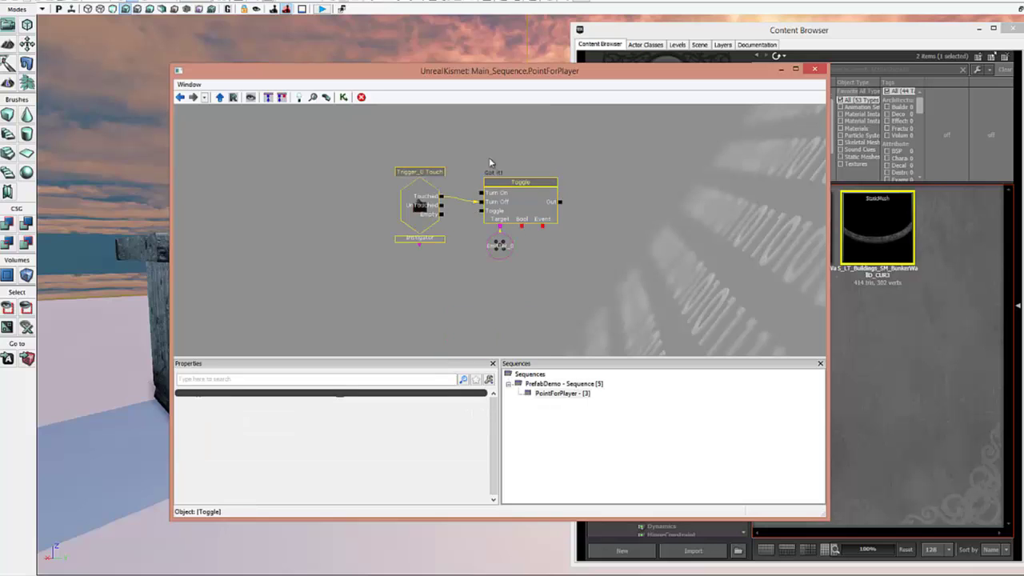
{"action": "left_click", "coordinate": [187, 97]}
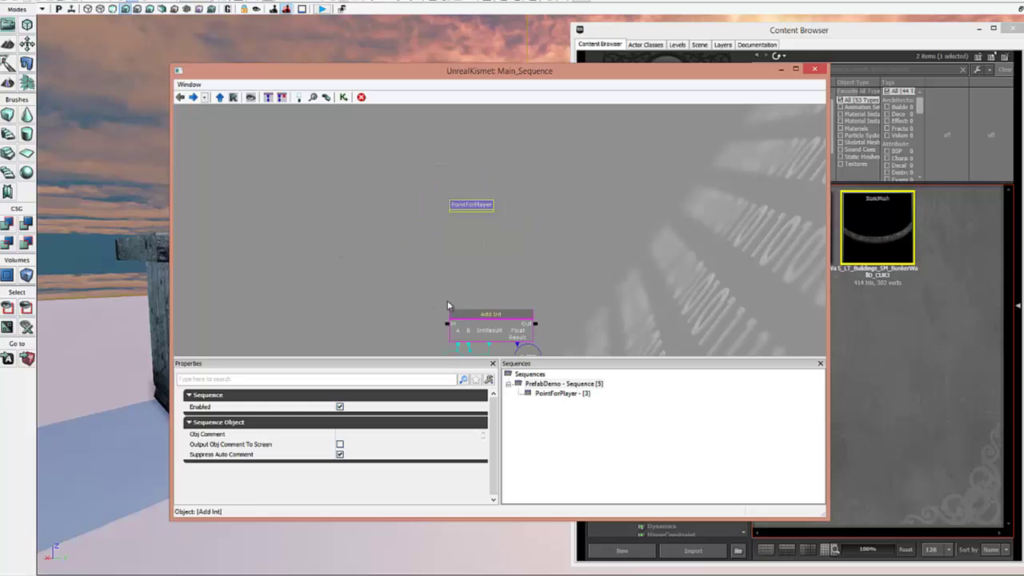
{"action": "double_click", "coordinate": [471, 205]}
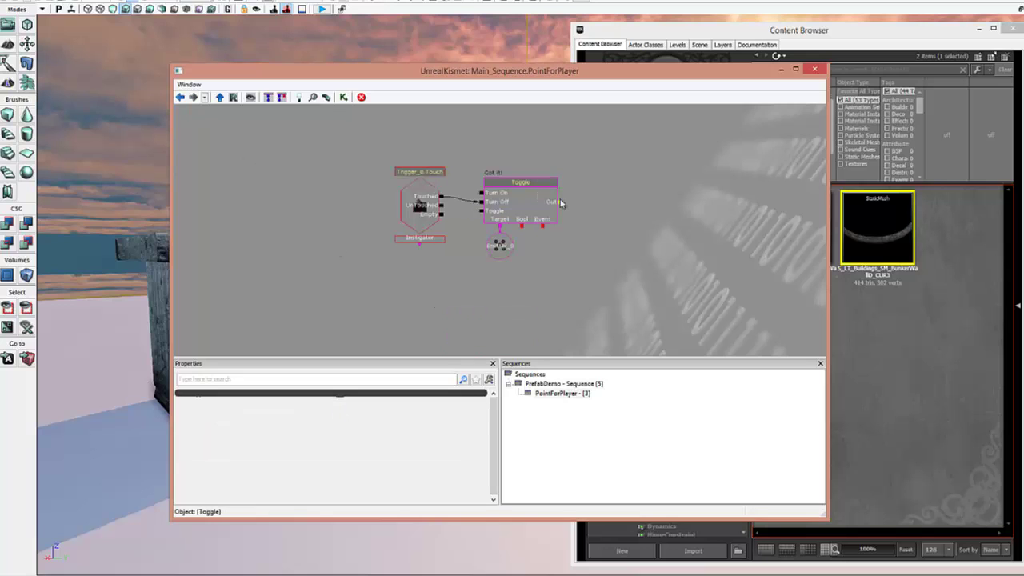
{"action": "right_click", "coordinate": [573, 181]}
{"action": "mouse_move", "coordinate": [613, 178]}
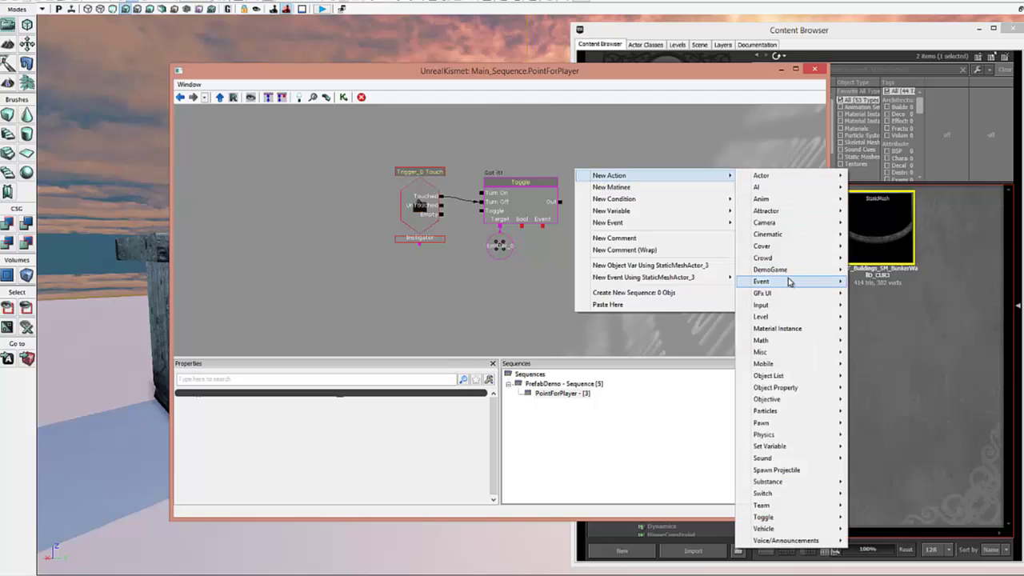
{"action": "mouse_move", "coordinate": [788, 282]}
{"action": "left_click", "coordinate": [871, 282]}
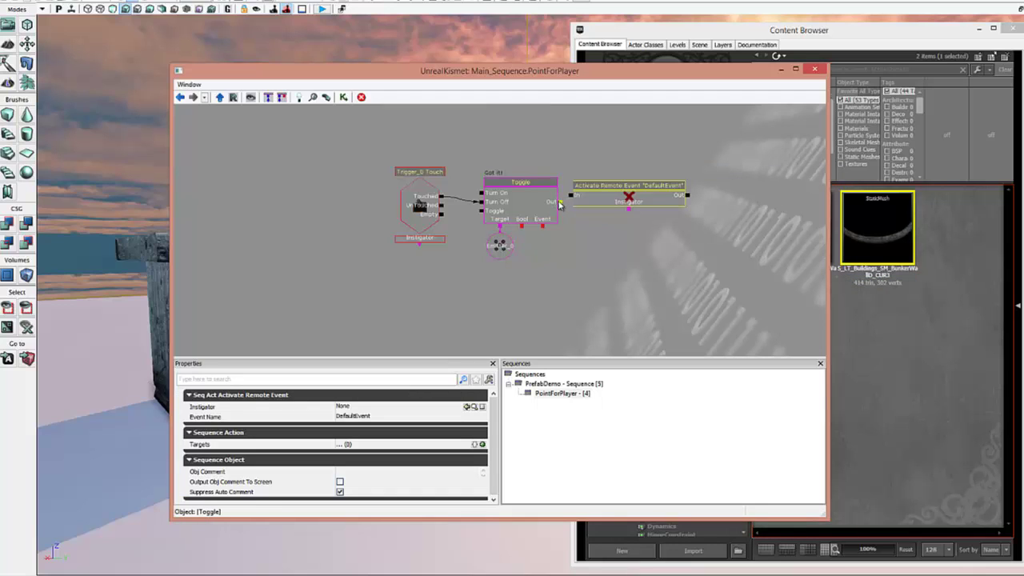
{"action": "left_click_drag", "start_coordinate": [560, 203], "coordinate": [573, 195]}
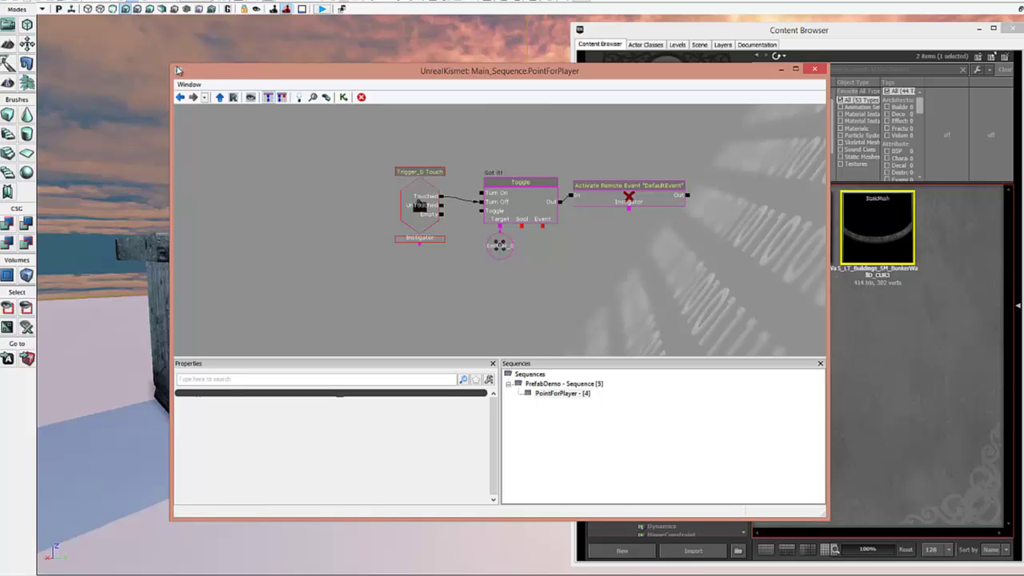
Return to the main sequence, add a Remote Event beside Add Int, and link it to Add Int's In
{"action": "left_click", "coordinate": [180, 97]}
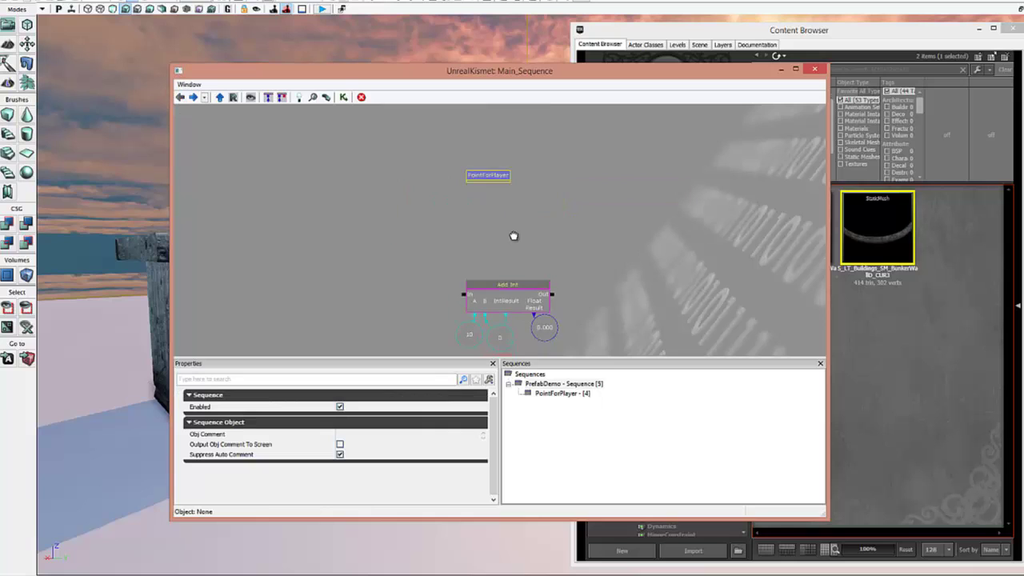
{"action": "right_click", "coordinate": [416, 229]}
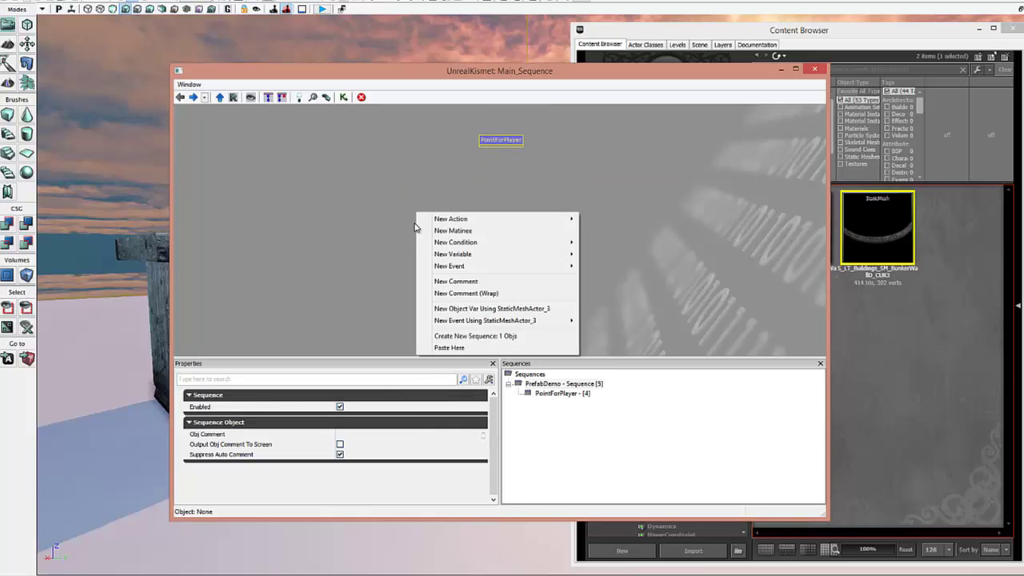
{"action": "mouse_move", "coordinate": [448, 268]}
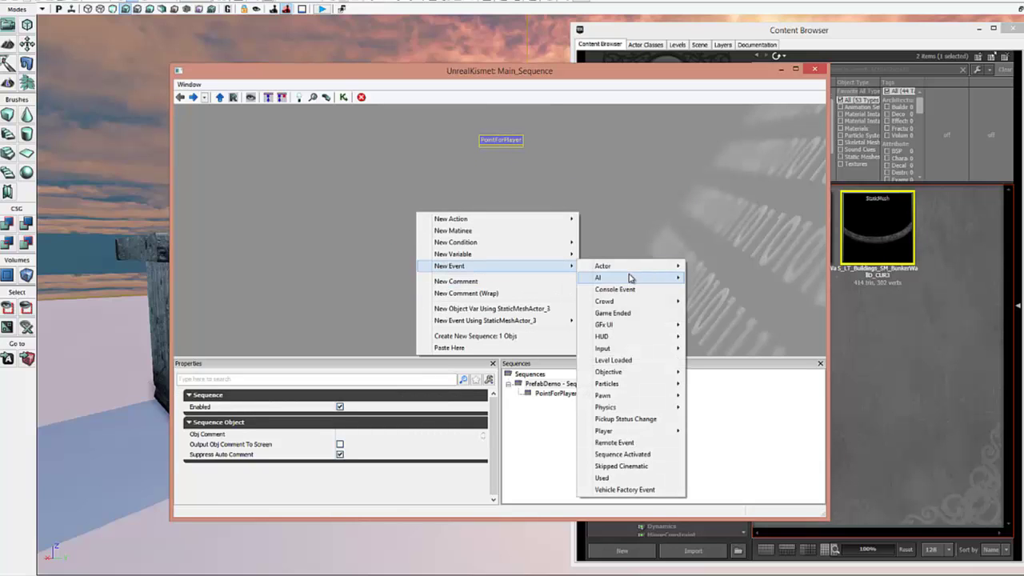
{"action": "left_click", "coordinate": [614, 443]}
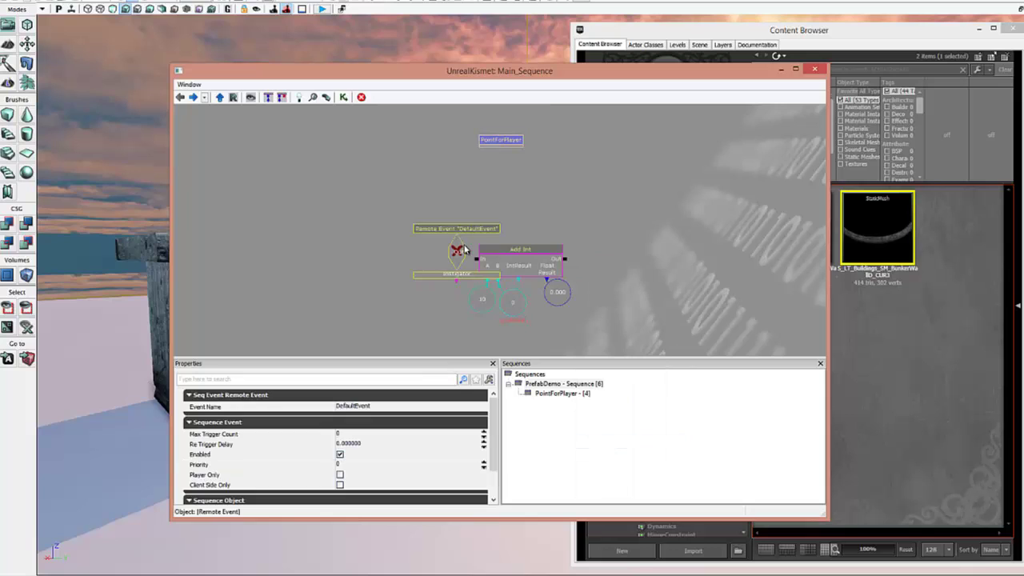
{"action": "left_click_drag", "start_coordinate": [461, 230], "coordinate": [472, 261], "text": "ctrl"}
Place the Remote Event just beside Add Int and set its event name to Points
{"action": "left_click", "coordinate": [433, 234]}
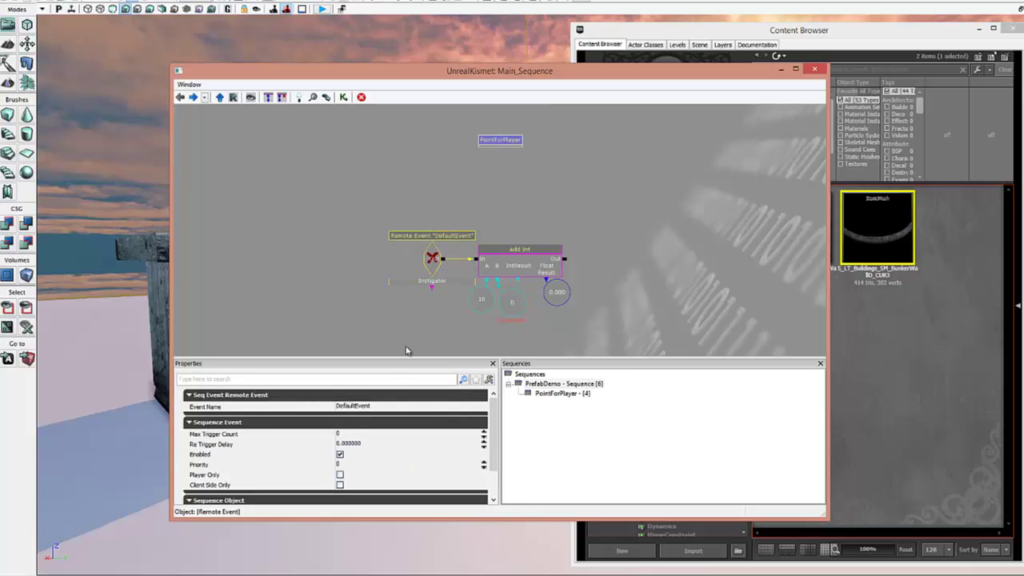
{"action": "left_click", "coordinate": [366, 407]}
{"action": "type", "text": "Points"}
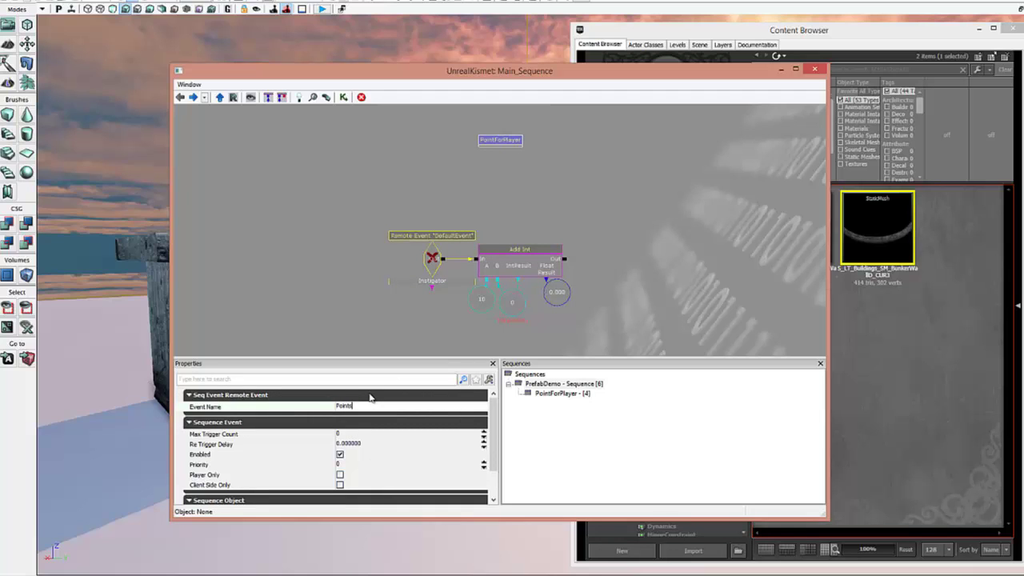
{"action": "key", "text": "Return"}
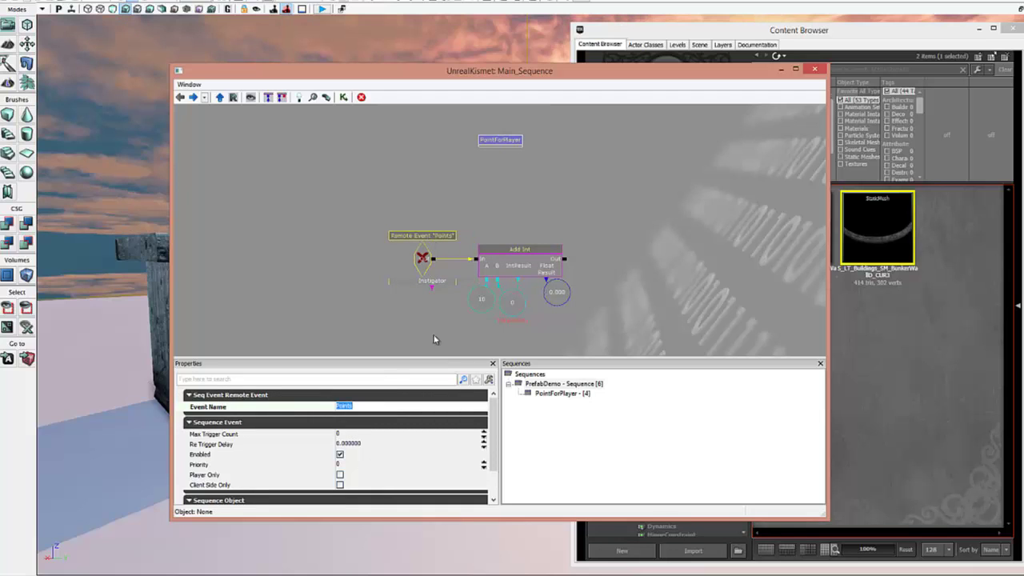
Inside the PointForPlayer sequence, set the Activate Remote Event's event name to Points, and return to the main sequence
{"action": "left_click", "coordinate": [502, 141]}
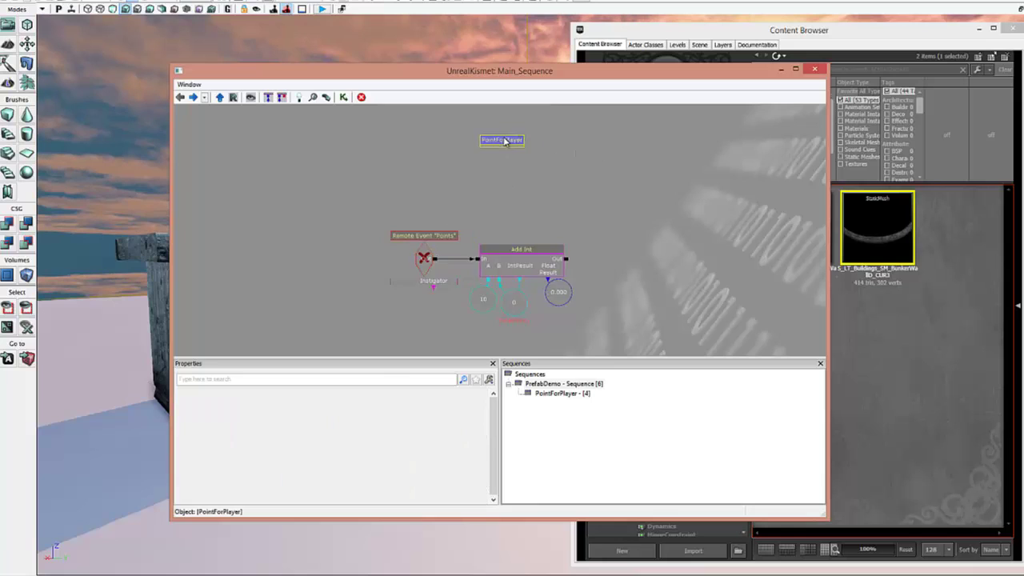
{"action": "double_click", "coordinate": [505, 141]}
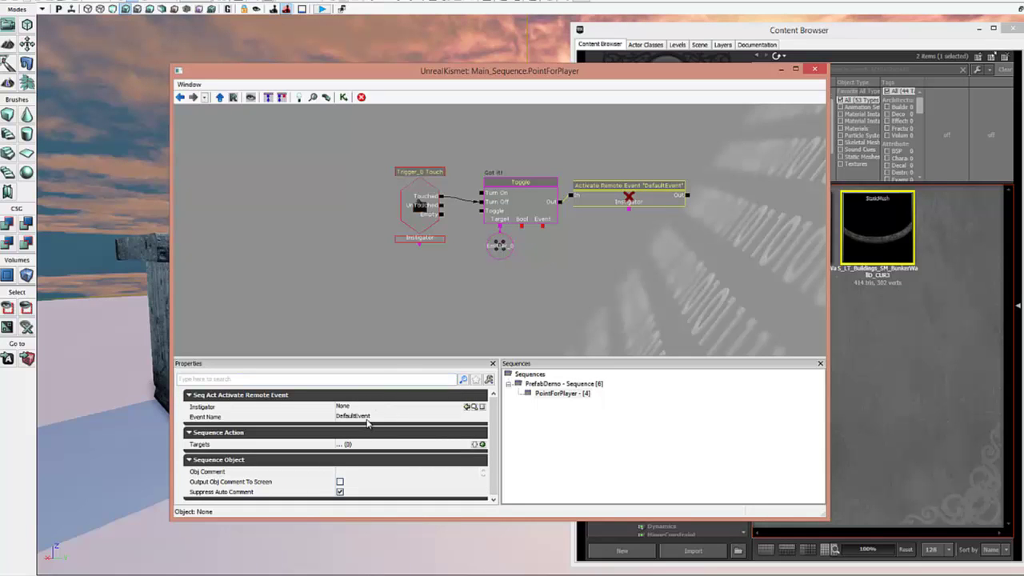
{"action": "left_click", "coordinate": [372, 416]}
{"action": "type", "text": "P"}
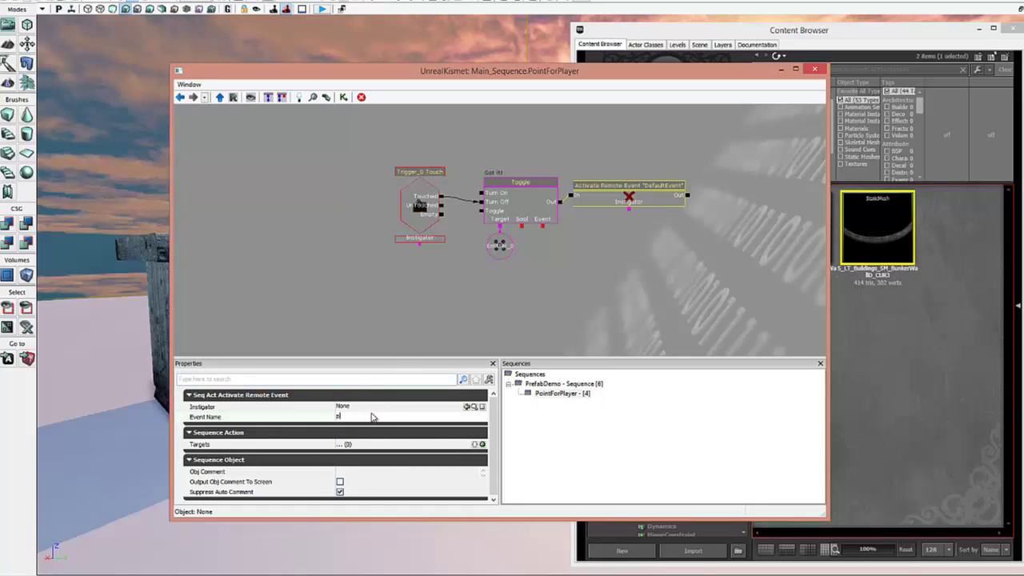
{"action": "type", "text": "oints"}
{"action": "key", "text": "Return"}
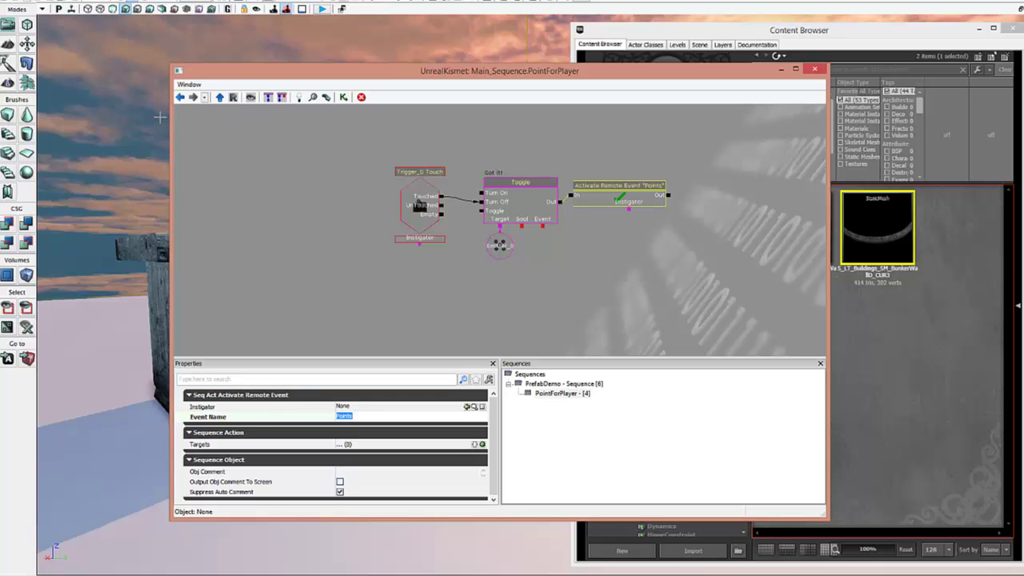
{"action": "left_click", "coordinate": [180, 97]}
Play the level and walk up to the hut's trigger to test the touch logic, and end the preview
{"action": "left_click", "coordinate": [586, 4]}
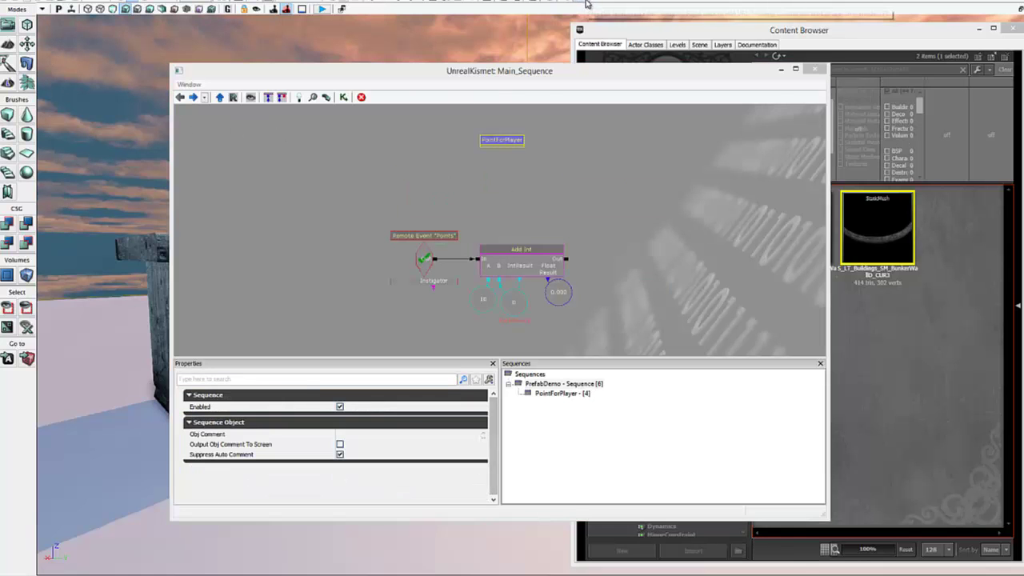
{"action": "key", "text": "w"}
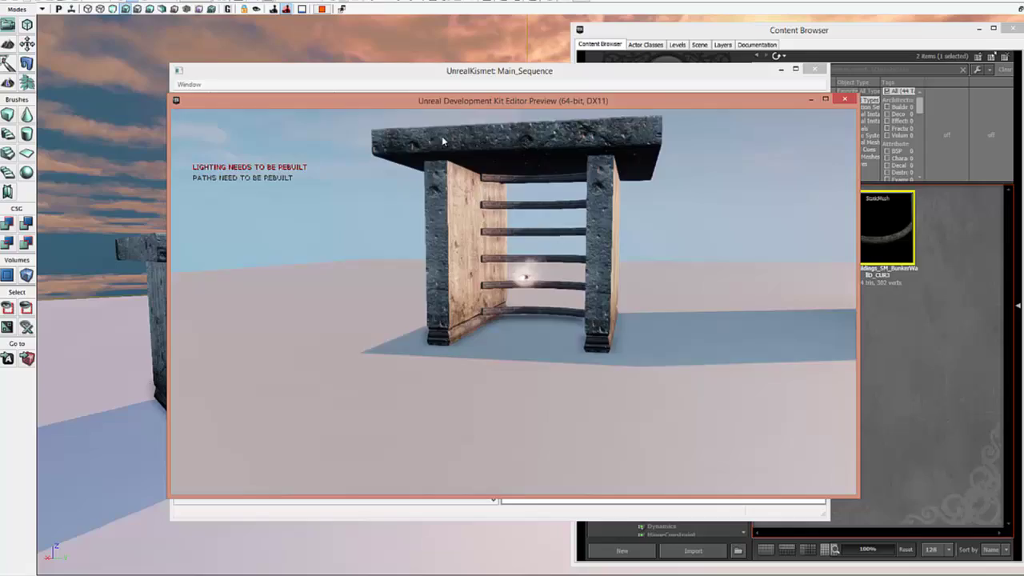
{"action": "key", "text": "s"}
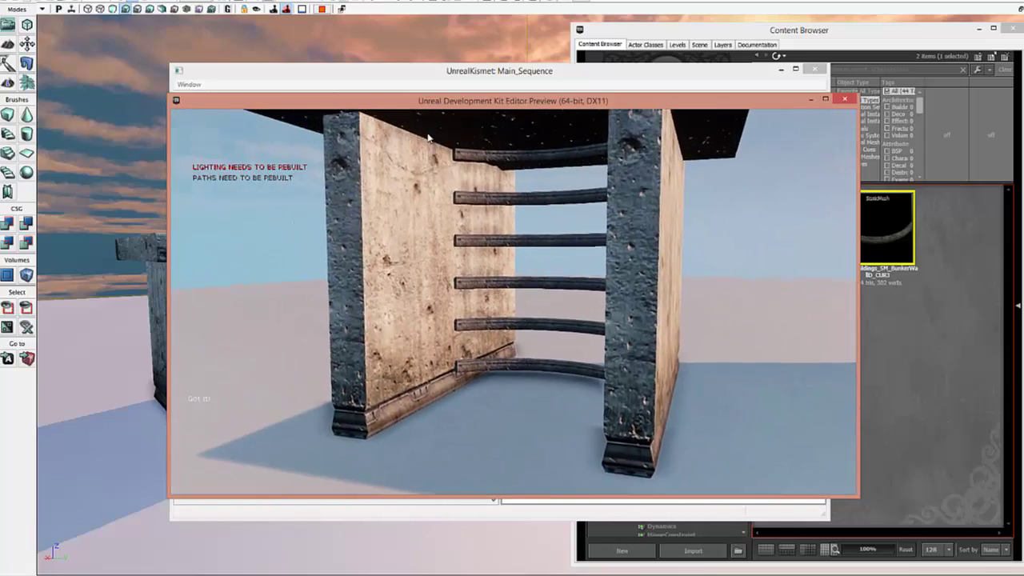
{"action": "key", "text": "Escape"}
Space out the Remote Event and Add Int nodes, add a Log action, and link Add Int's Out to its In
{"action": "left_click", "coordinate": [424, 244]}
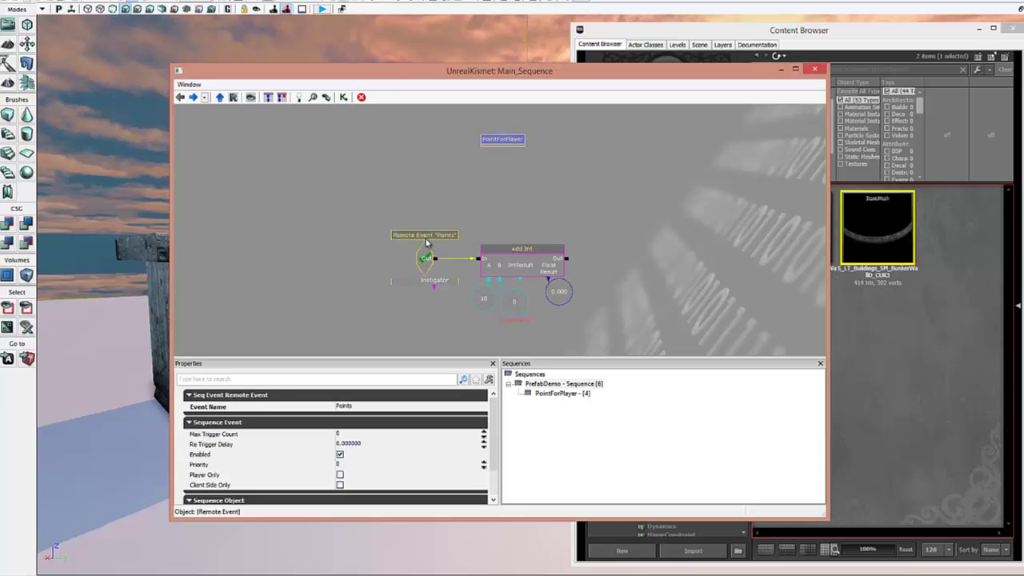
{"action": "left_click_drag", "start_coordinate": [424, 244], "coordinate": [407, 246]}
{"action": "left_click", "coordinate": [501, 258]}
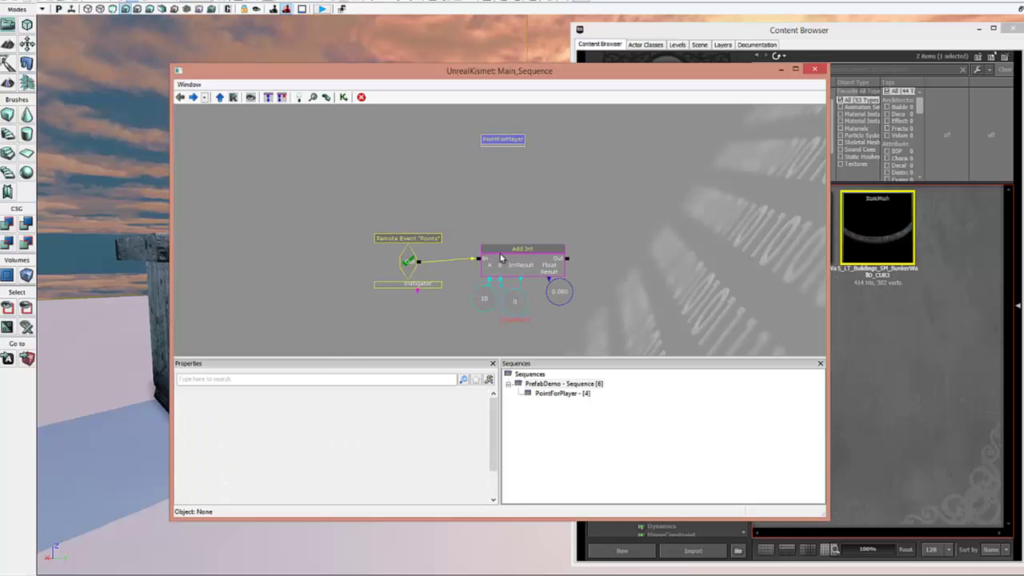
{"action": "mouse_move", "coordinate": [485, 206]}
{"action": "left_mouse_down", "text": "ctrl"}
{"action": "mouse_move", "coordinate": [501, 207]}
{"action": "mouse_move", "coordinate": [484, 209]}
{"action": "left_mouse_up", "text": "ctrl"}
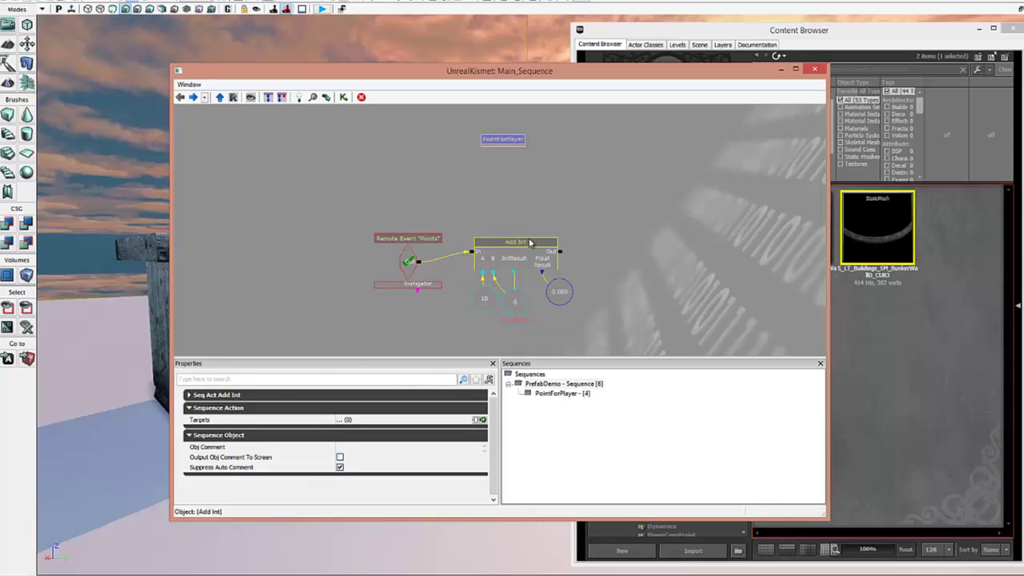
{"action": "left_click", "coordinate": [605, 250]}
{"action": "left_click_drag", "start_coordinate": [602, 264], "coordinate": [560, 252]}
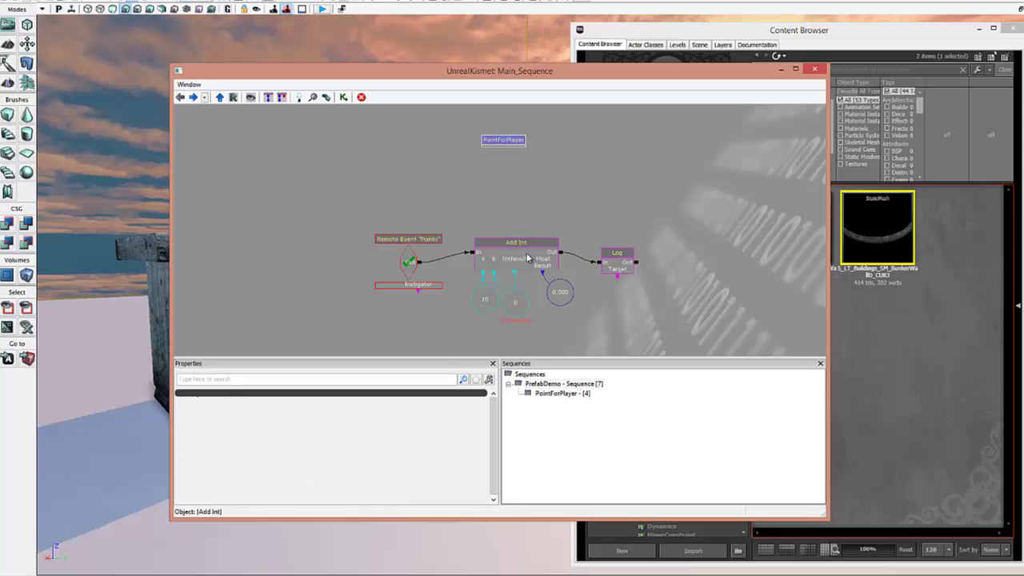
Expose a Float variable connector on the Log node and link it to Add Int's Float Result variable
{"action": "left_click", "coordinate": [559, 291]}
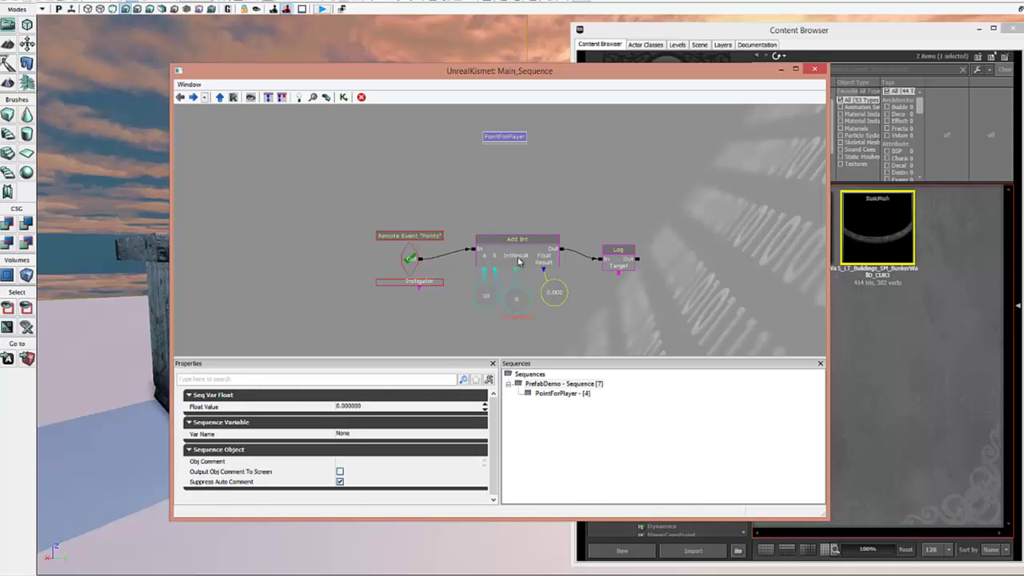
{"action": "right_click", "coordinate": [629, 256]}
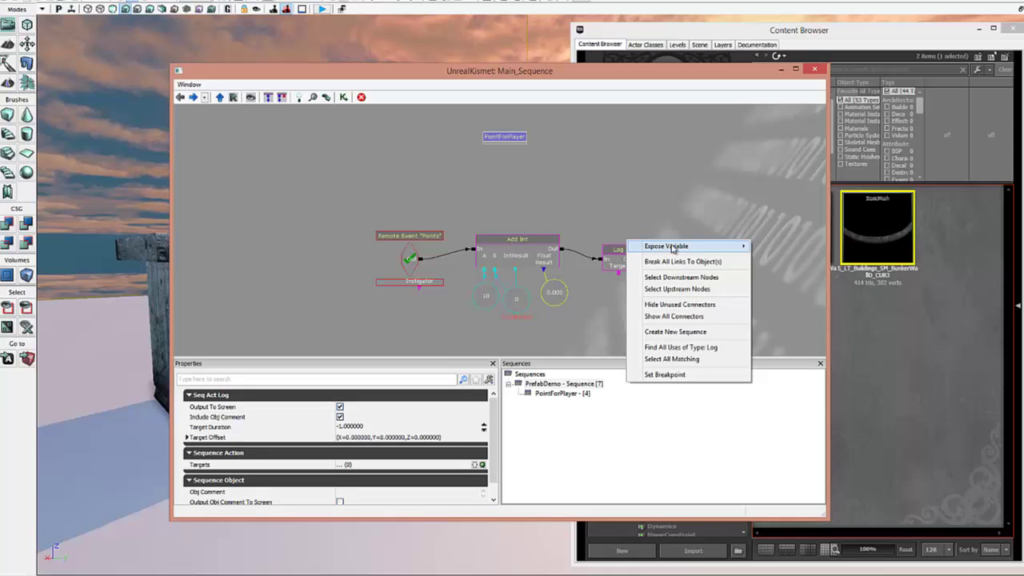
{"action": "mouse_move", "coordinate": [674, 249]}
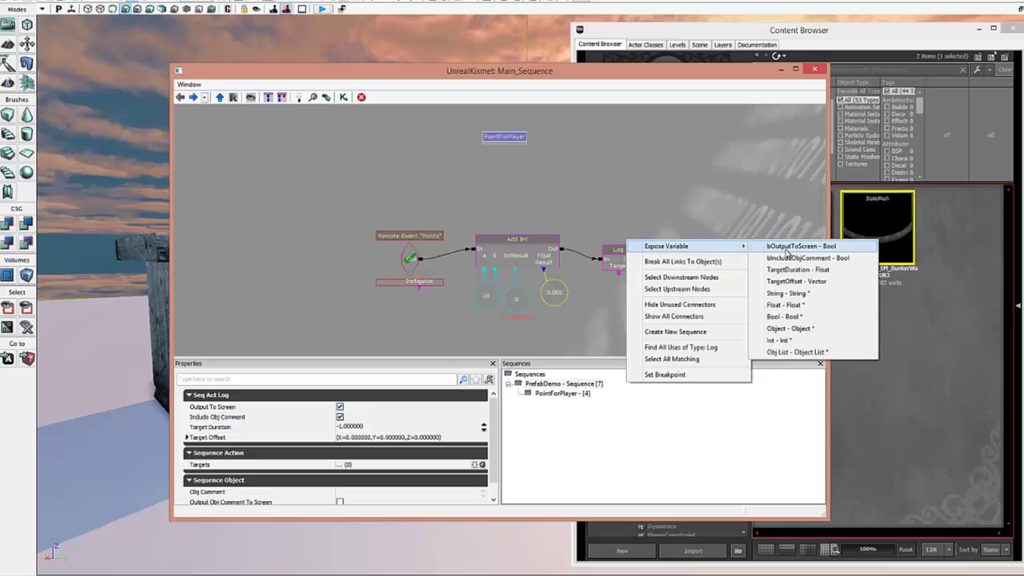
{"action": "left_click", "coordinate": [785, 305]}
{"action": "left_click_drag", "start_coordinate": [615, 275], "coordinate": [553, 292]}
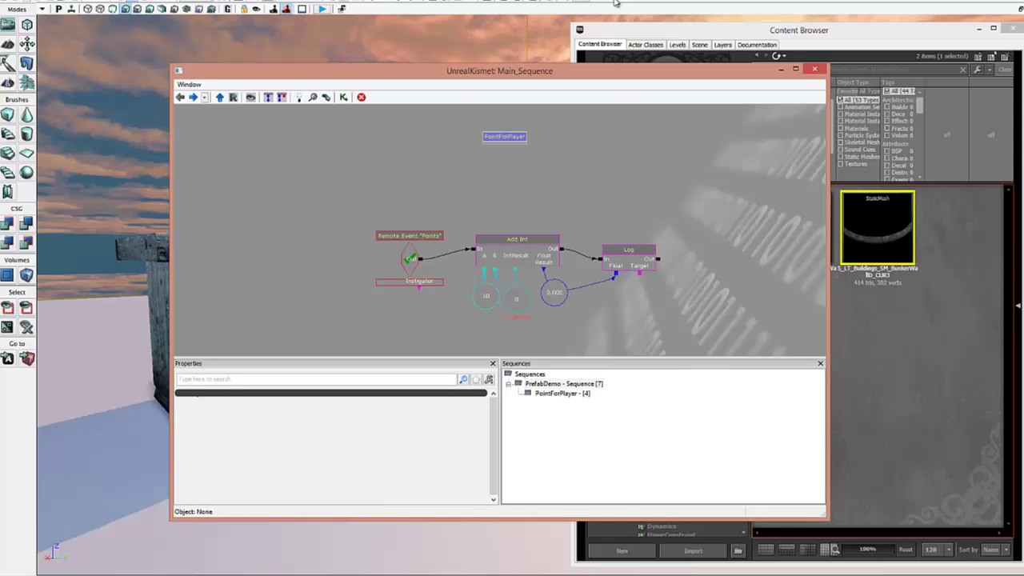
Play-test the level again by walking into the hut to check the logged points value, and end the preview
{"action": "left_click", "coordinate": [321, 9]}
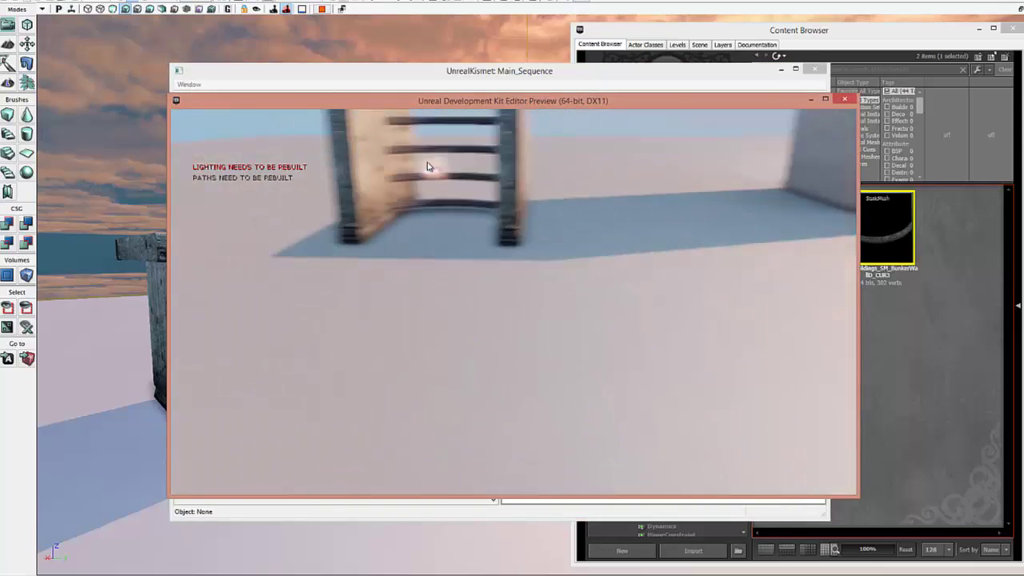
{"action": "key", "text": "w"}
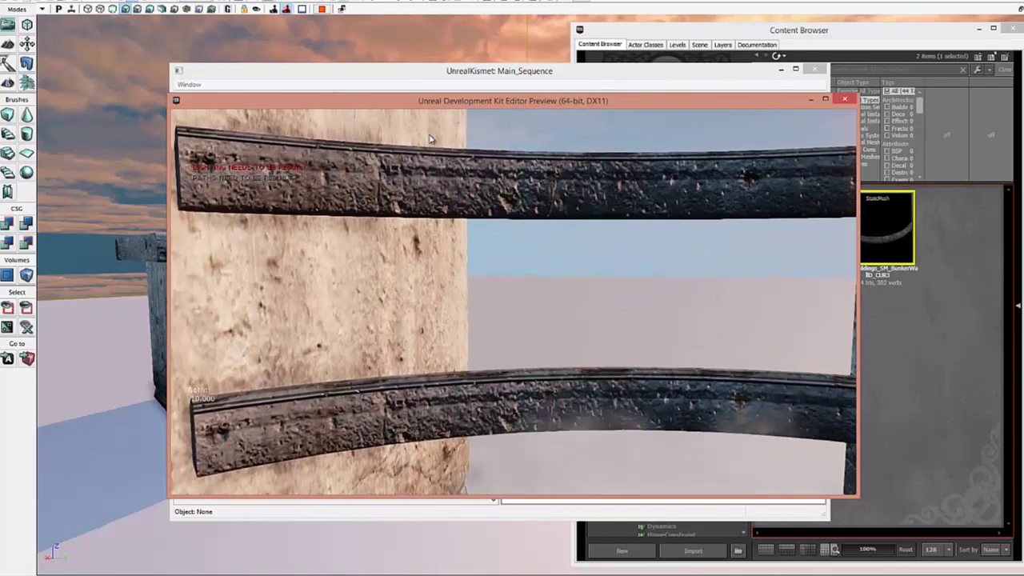
{"action": "key", "text": "Escape"}
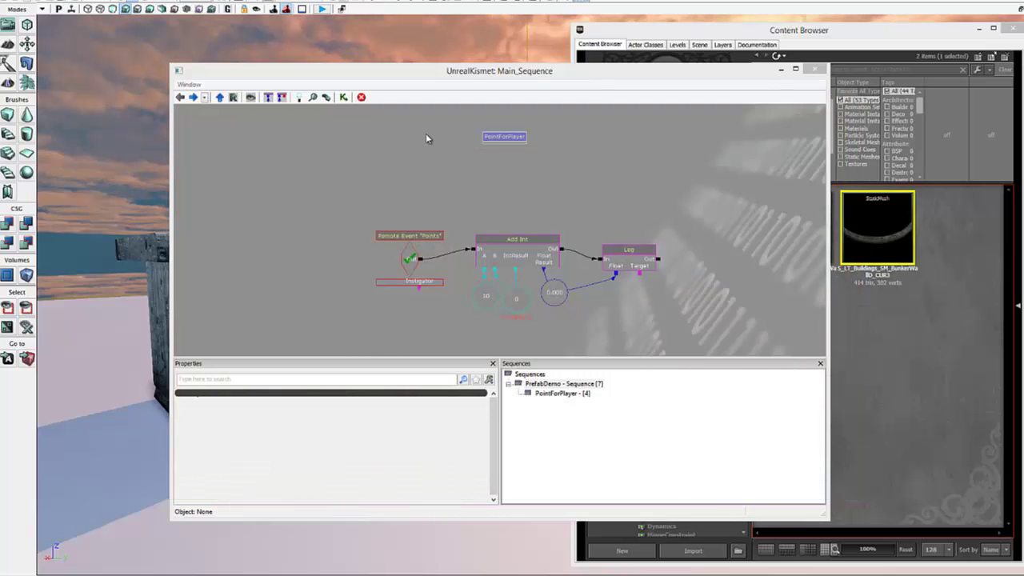
Uncover the level viewport and select the trigger, emitter, both side walls, roof slab and two upper crossbars of the hut together
{"action": "left_click_drag", "start_coordinate": [416, 75], "coordinate": [662, 72]}
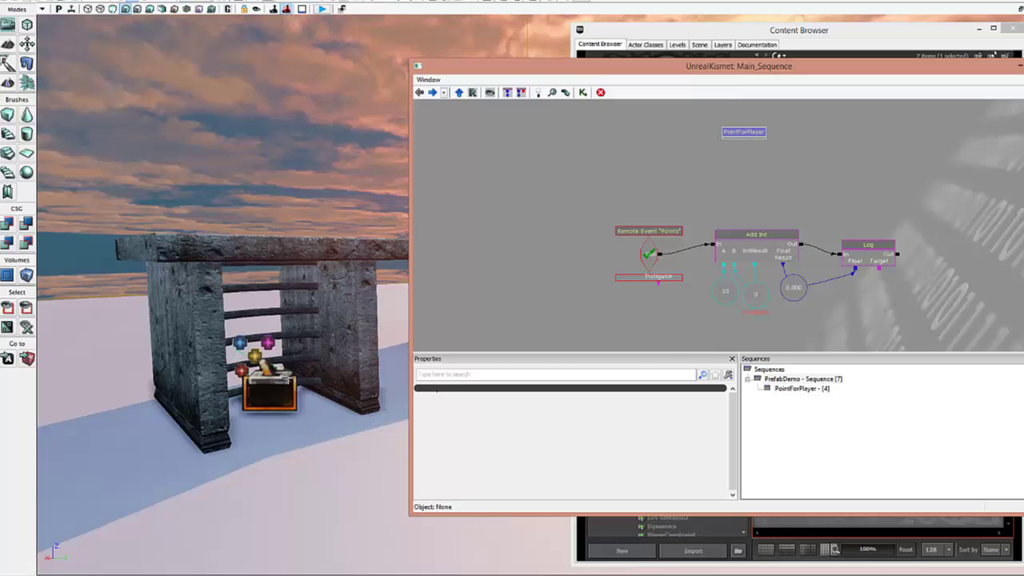
{"action": "left_click", "coordinate": [276, 378]}
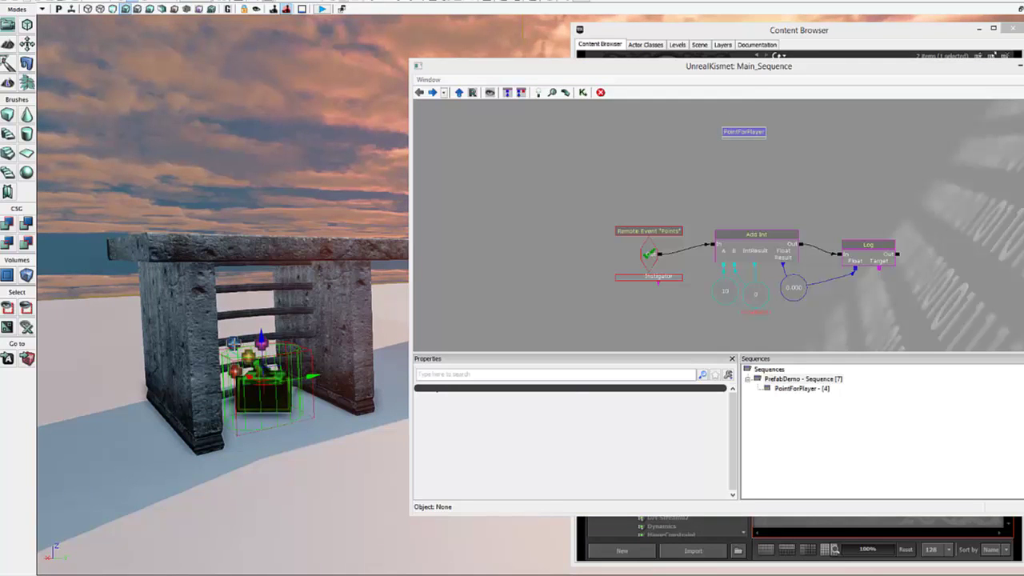
{"action": "left_click", "coordinate": [234, 343]}
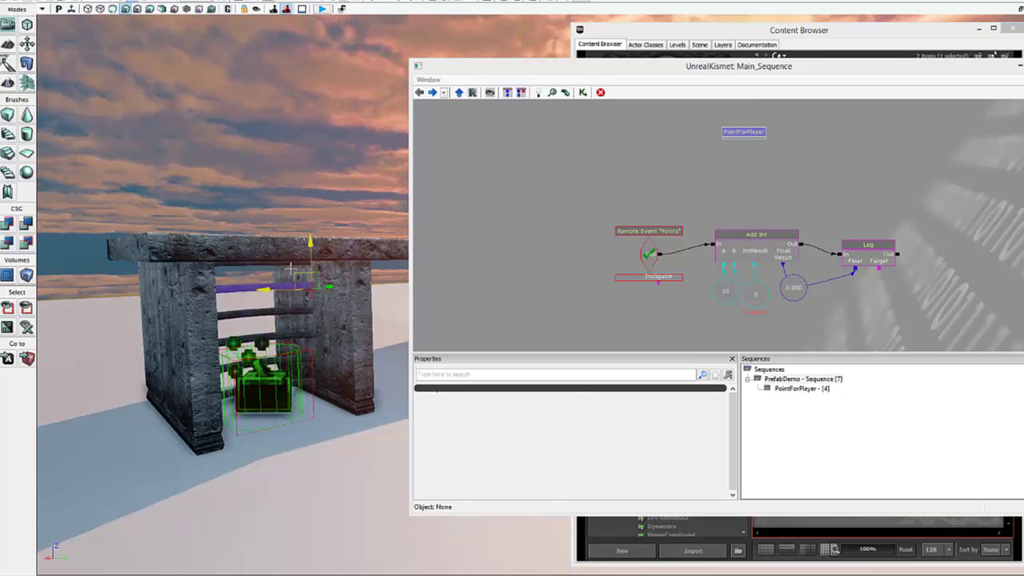
{"action": "left_click", "coordinate": [285, 307]}
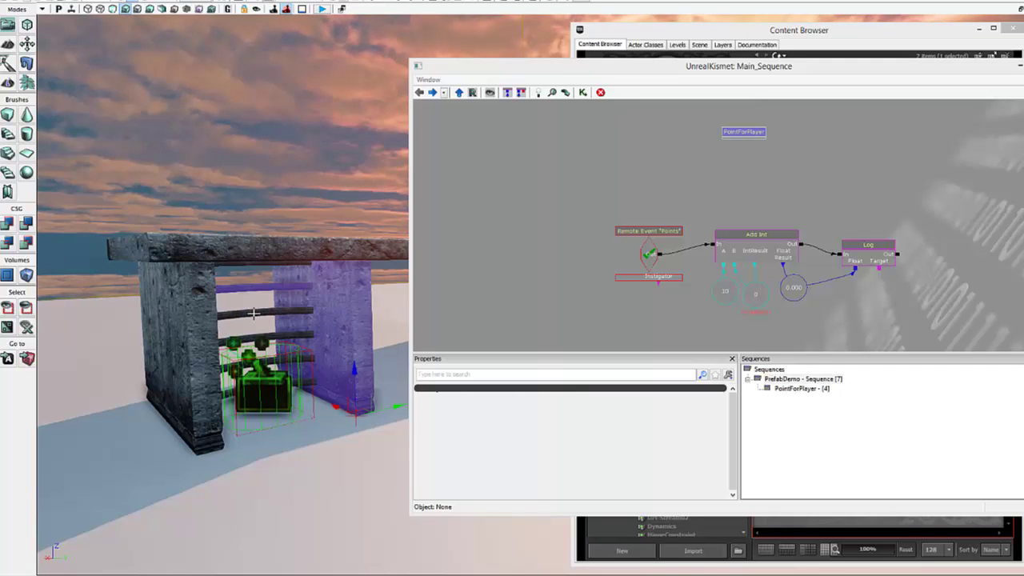
{"action": "left_click", "coordinate": [253, 313]}
{"action": "left_click", "coordinate": [198, 324], "text": "ctrl"}
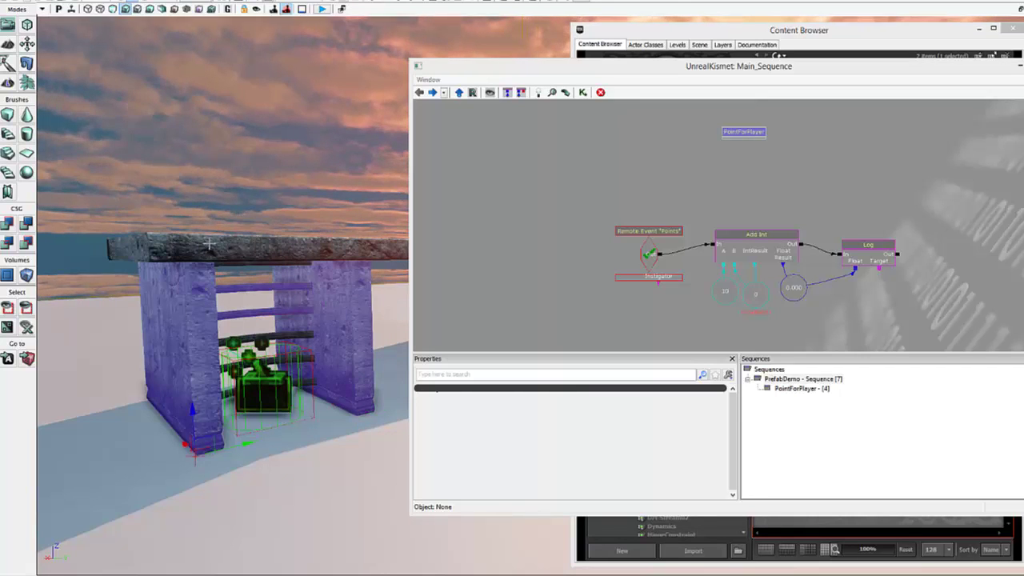
{"action": "left_click", "coordinate": [209, 244], "text": "ctrl"}
Add the hut's three lower crossbars and the one directly under the roof to the selection
{"action": "scroll", "coordinate": [208, 422], "scroll_direction": "up", "scroll_amount": 4}
{"action": "scroll", "coordinate": [216, 424], "scroll_direction": "up", "scroll_amount": 2}
{"action": "right_click_drag", "start_coordinate": [156, 404], "coordinate": [324, 414]}
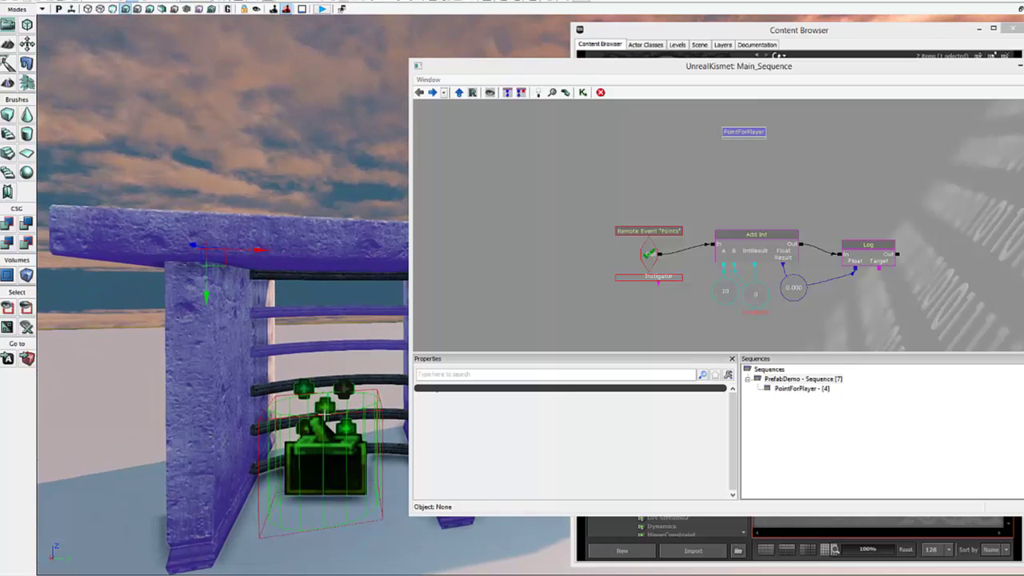
{"action": "left_click", "coordinate": [380, 386], "text": "ctrl"}
{"action": "left_click", "coordinate": [389, 413], "text": "ctrl"}
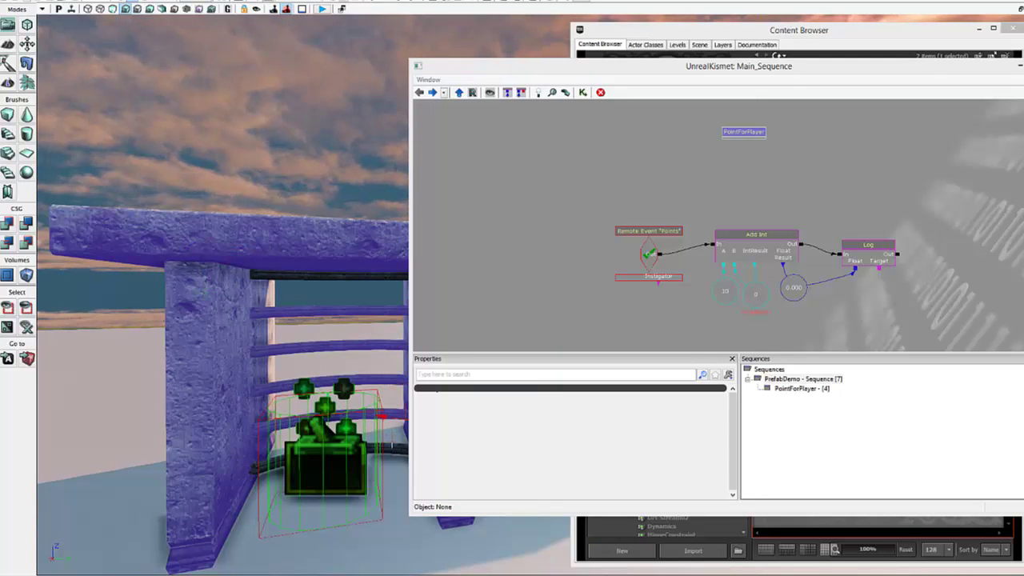
{"action": "left_click", "coordinate": [394, 453], "text": "ctrl"}
{"action": "right_click_drag", "start_coordinate": [377, 438], "coordinate": [337, 385]}
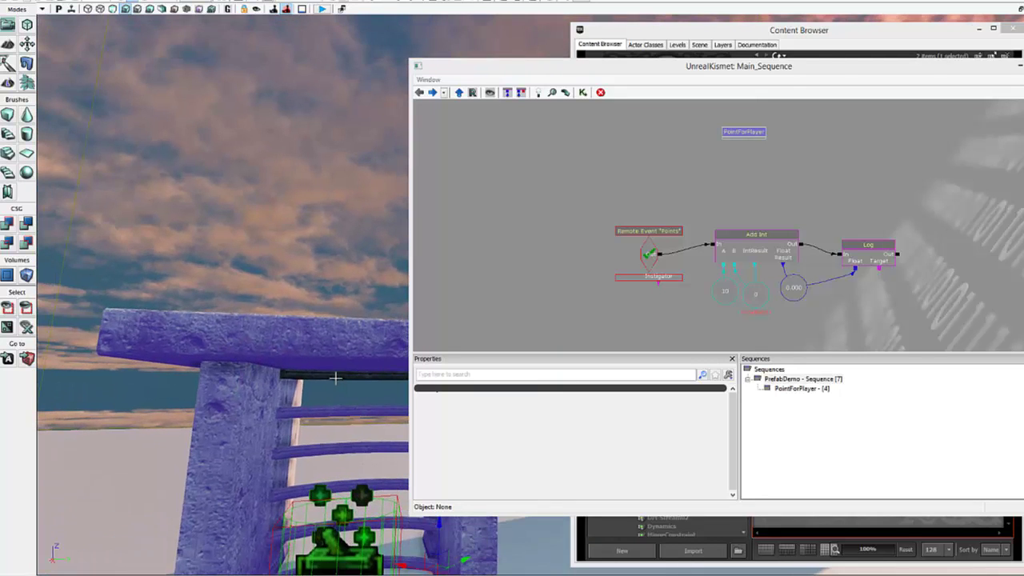
{"action": "left_click", "coordinate": [336, 379]}
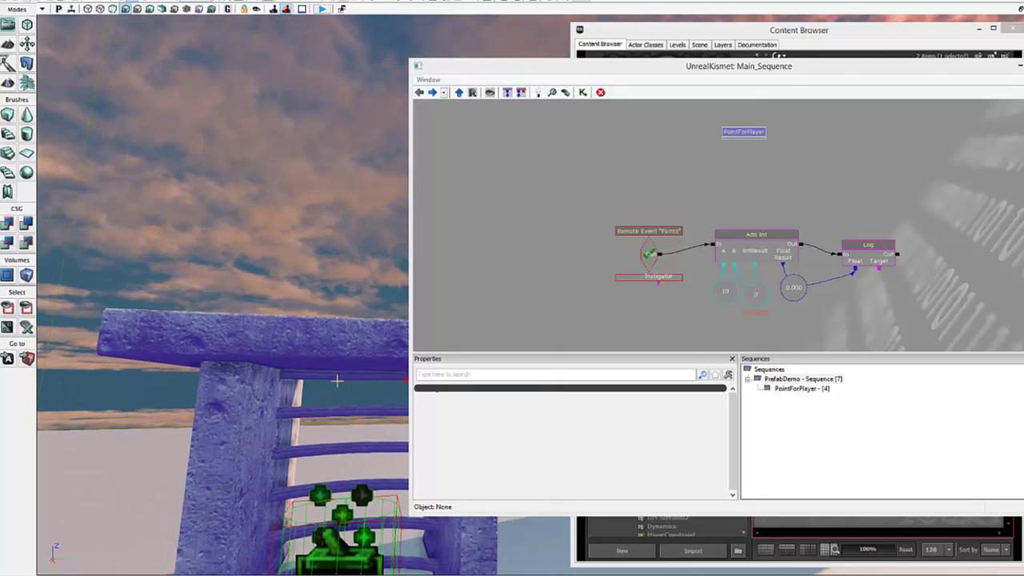
Create a prefab named PointHut from the selected hut actors in the MyPrefabDemo package, under the Prefabs group
{"action": "right_click", "coordinate": [265, 338]}
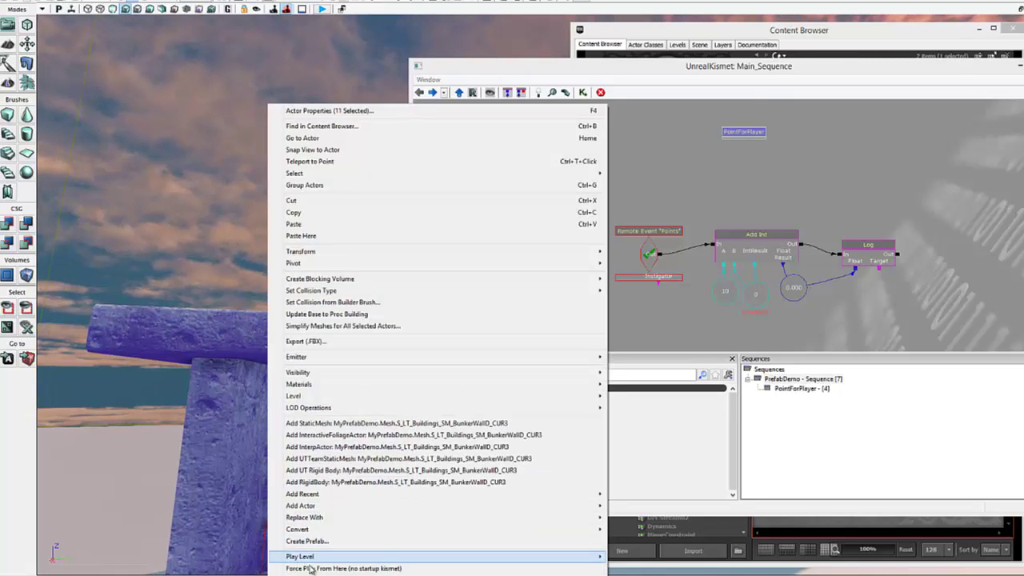
{"action": "left_click", "coordinate": [307, 541]}
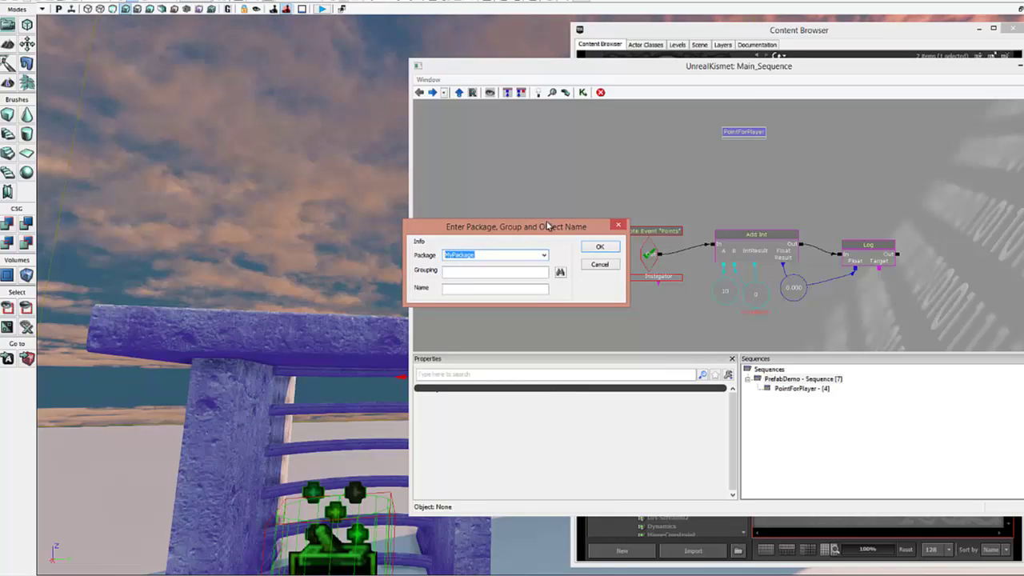
{"action": "left_click_drag", "start_coordinate": [549, 228], "coordinate": [376, 252]}
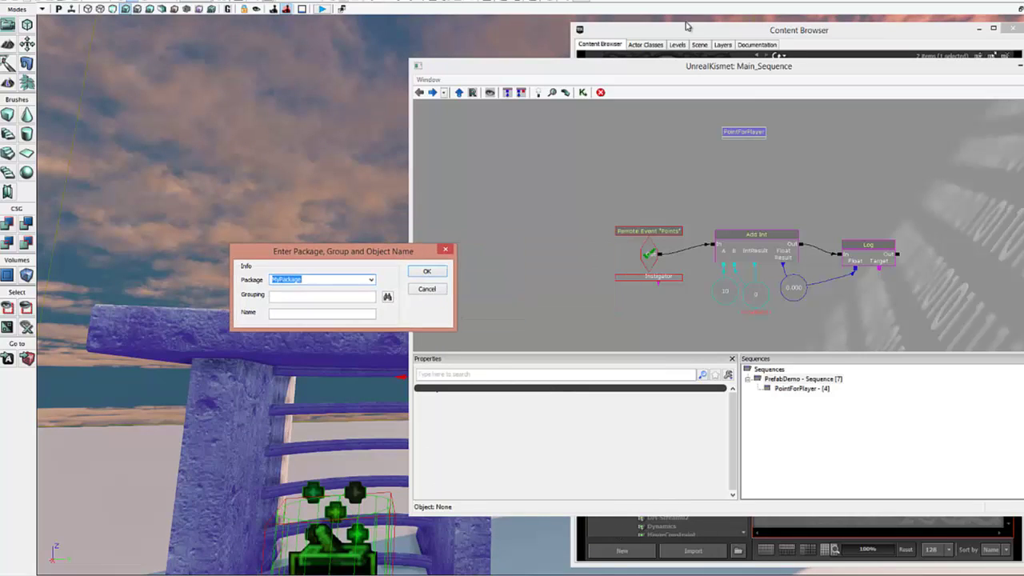
{"action": "left_click", "coordinate": [371, 281]}
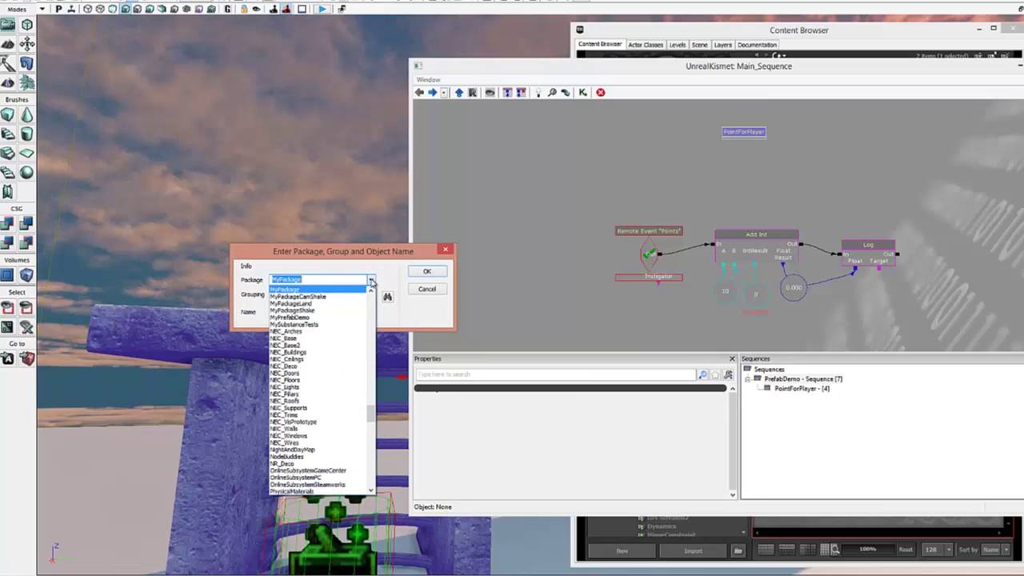
{"action": "left_click", "coordinate": [309, 317]}
{"action": "left_click", "coordinate": [310, 295]}
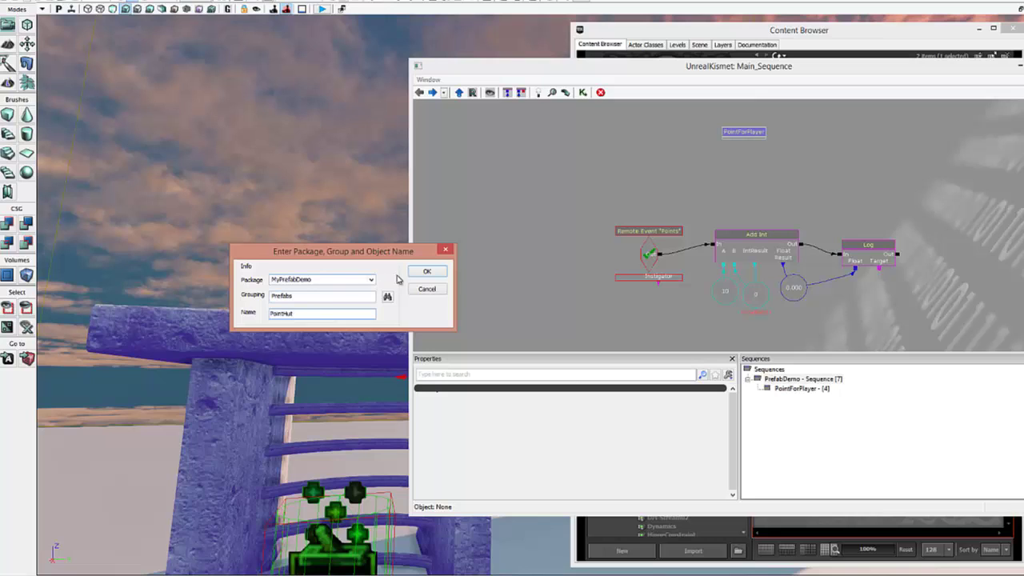
{"action": "left_click", "coordinate": [426, 271]}
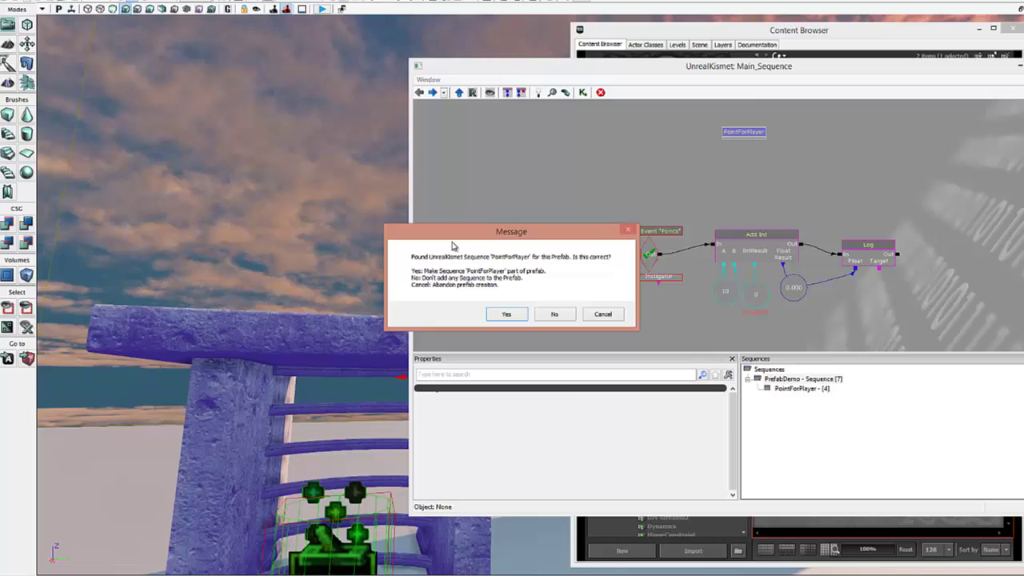
Include the PointForPlayer Kismet sequence in the prefab and replace the original actors with an instance of it
{"action": "left_click_drag", "start_coordinate": [452, 219], "coordinate": [509, 120]}
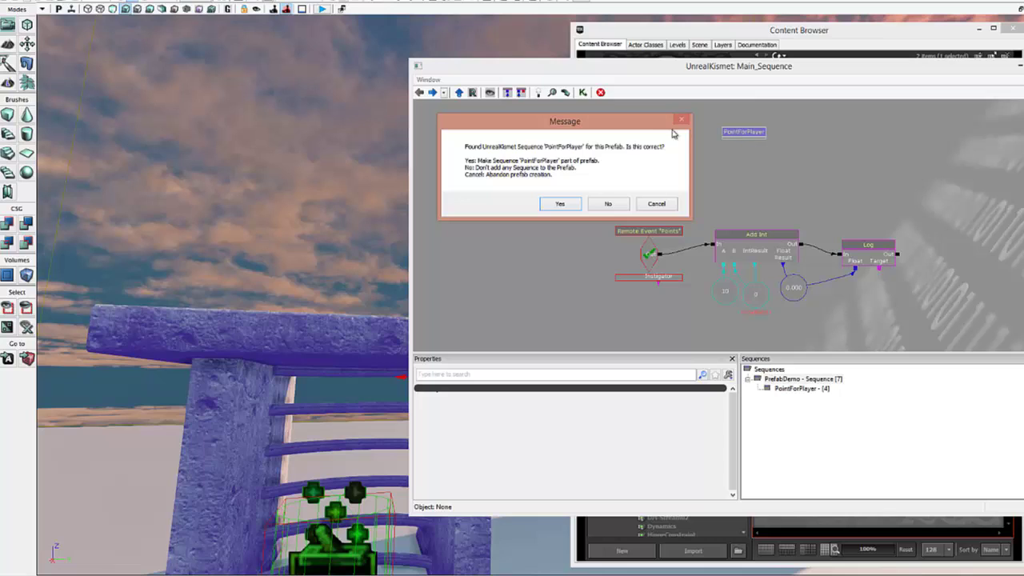
{"action": "left_click", "coordinate": [561, 205]}
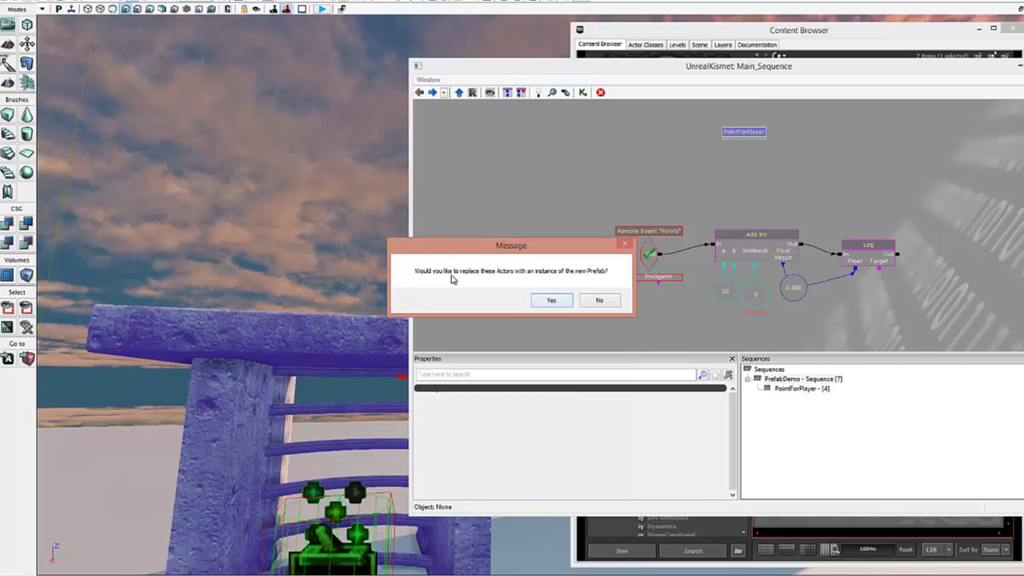
{"action": "left_click", "coordinate": [552, 301]}
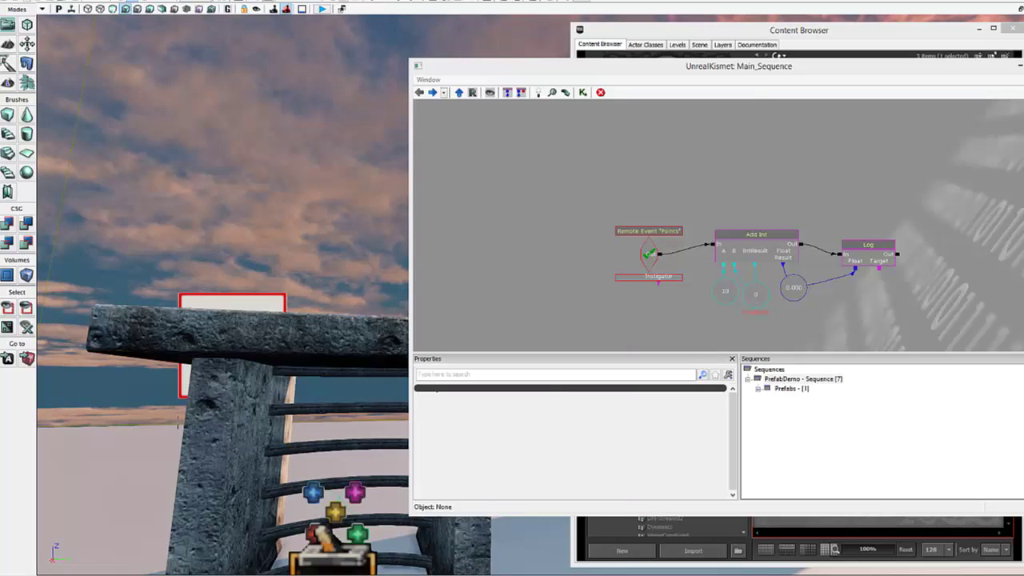
Inspect the new prefab instance in wireframe mode and return the viewport to lit mode
{"action": "right_click_drag", "start_coordinate": [172, 460], "coordinate": [172, 444]}
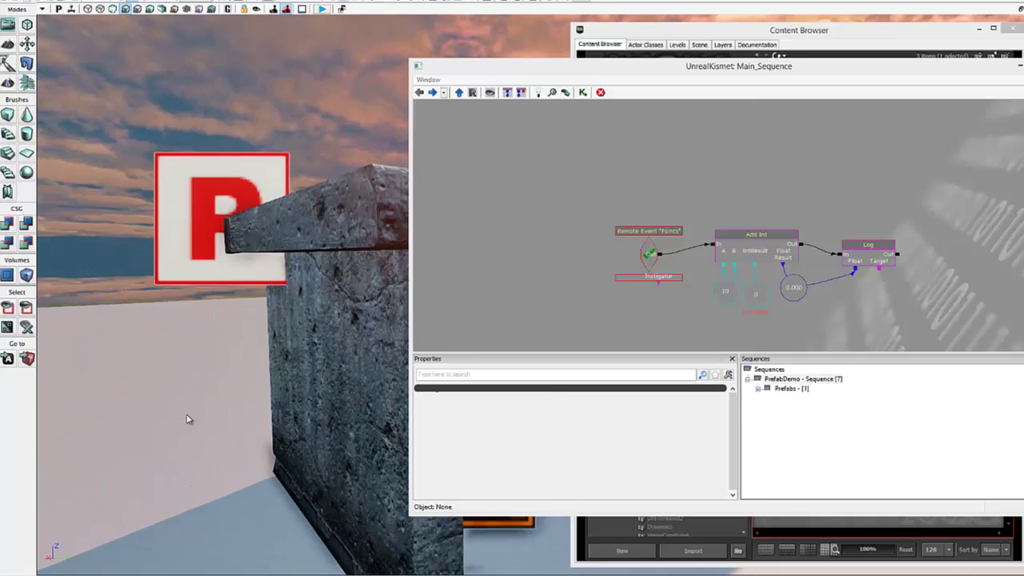
{"action": "key", "text": "alt+1"}
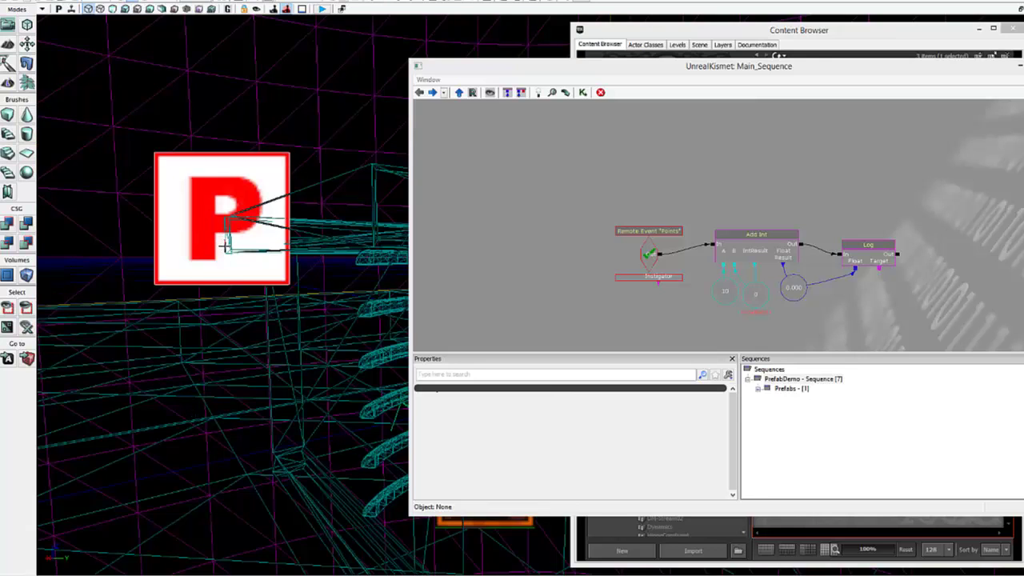
{"action": "key", "text": "alt+4"}
{"action": "right_click_drag", "start_coordinate": [177, 357], "coordinate": [400, 392]}
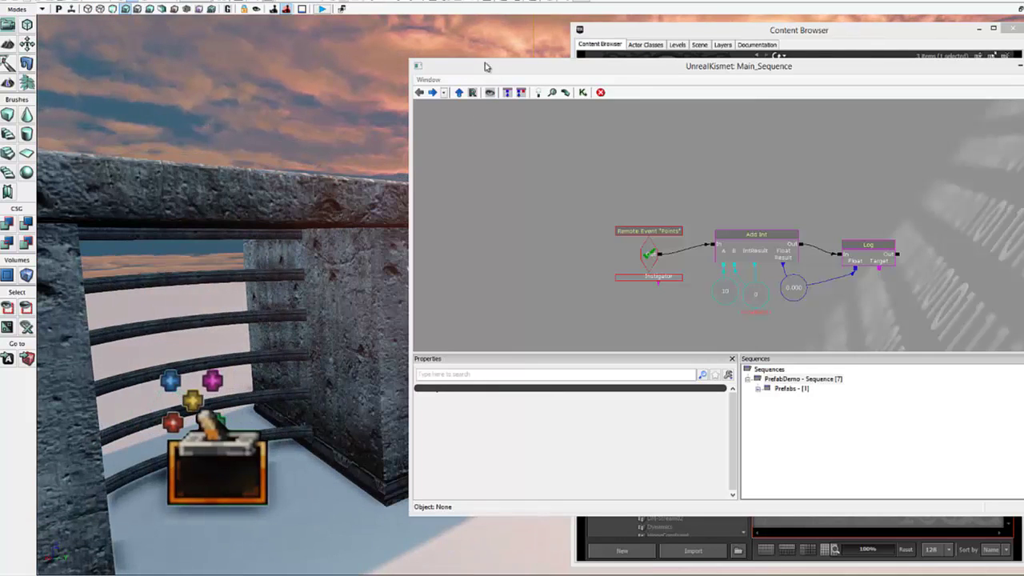
Uncover the Content Browser and place a PointHut prefab instance on the floor beside the existing hut
{"action": "left_click_drag", "start_coordinate": [485, 66], "coordinate": [174, 148]}
{"action": "left_click", "coordinate": [747, 146]}
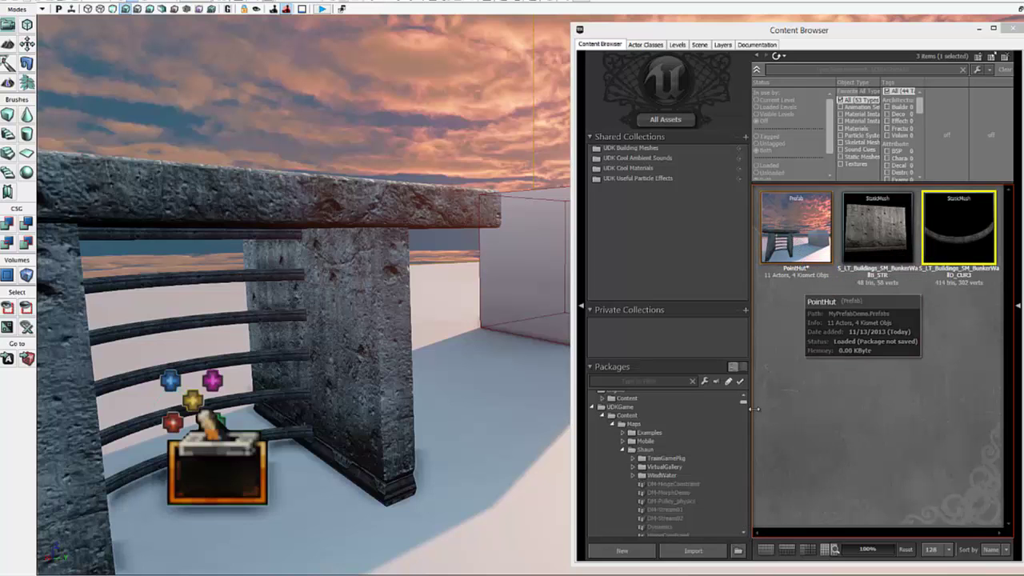
{"action": "middle_click_drag", "start_coordinate": [476, 438], "coordinate": [476, 344]}
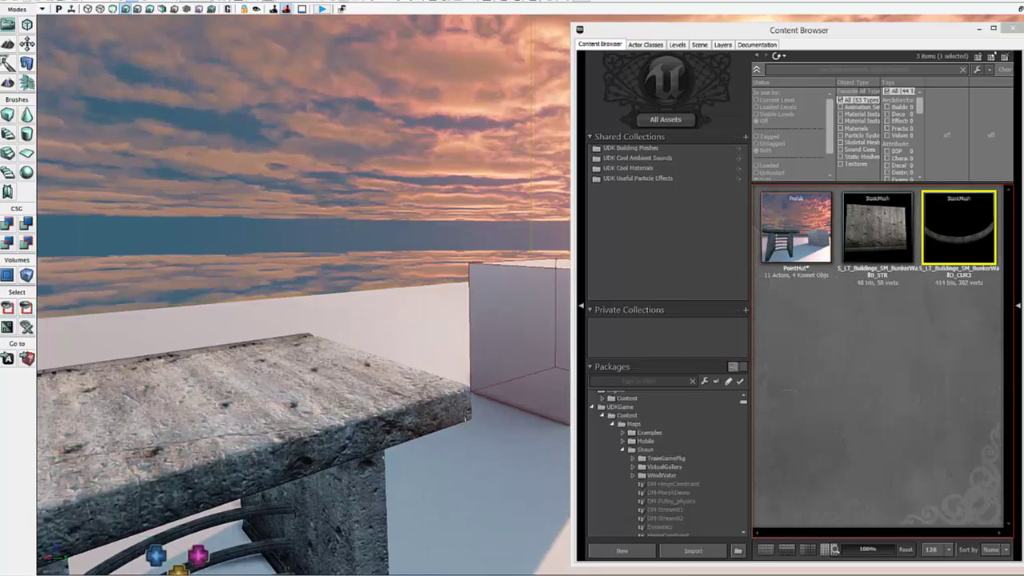
{"action": "scroll", "coordinate": [476, 438], "scroll_direction": "down", "scroll_amount": 5}
{"action": "scroll", "coordinate": [476, 438], "scroll_direction": "down", "scroll_amount": 4}
{"action": "left_click_drag", "start_coordinate": [786, 236], "coordinate": [189, 416]}
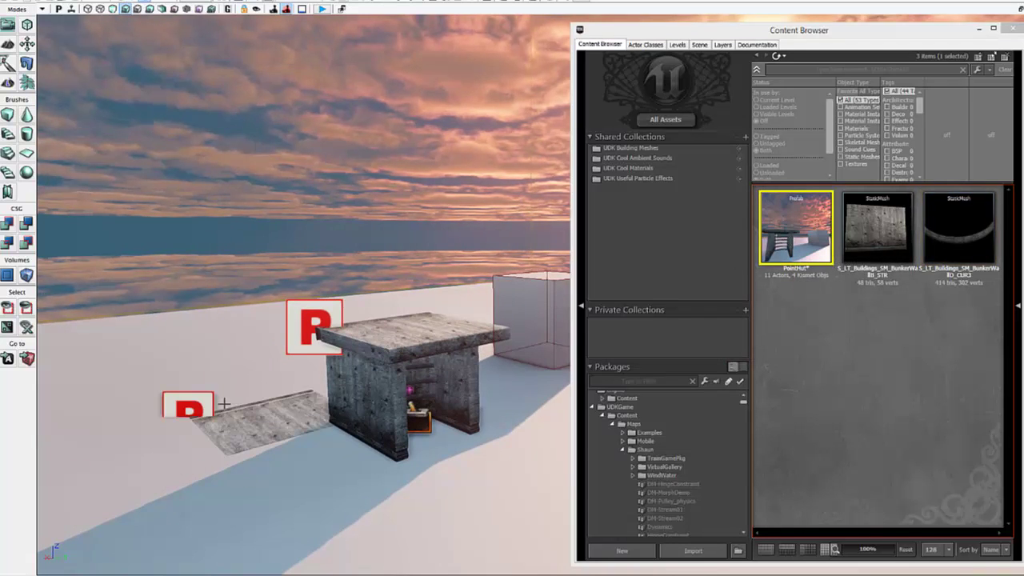
Raise the new PointHut instance out of the floor and duplicate it along the row as a third hut
{"action": "left_click", "coordinate": [242, 422]}
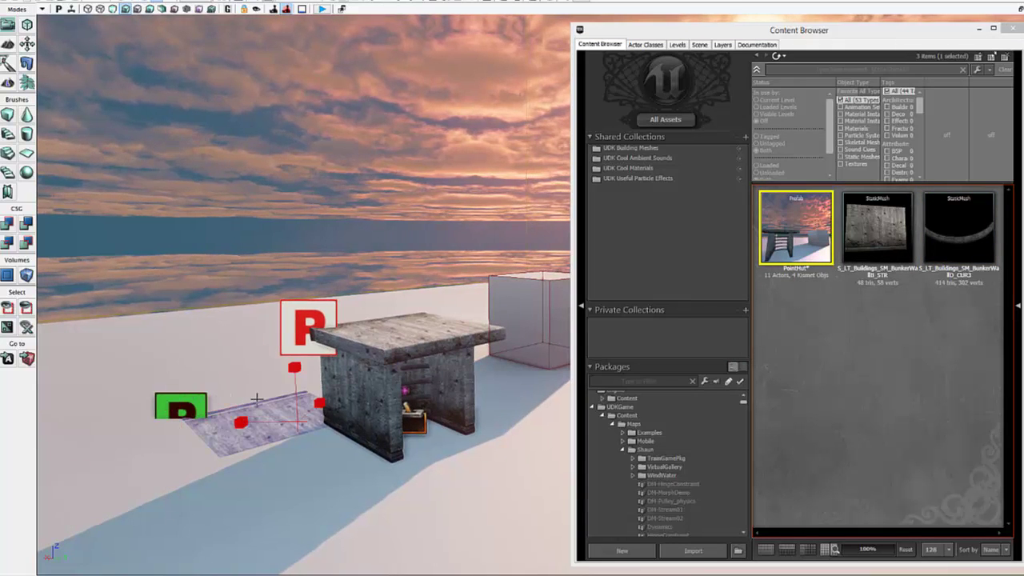
{"action": "key", "text": "space"}
{"action": "left_click_drag", "start_coordinate": [176, 339], "coordinate": [190, 337]}
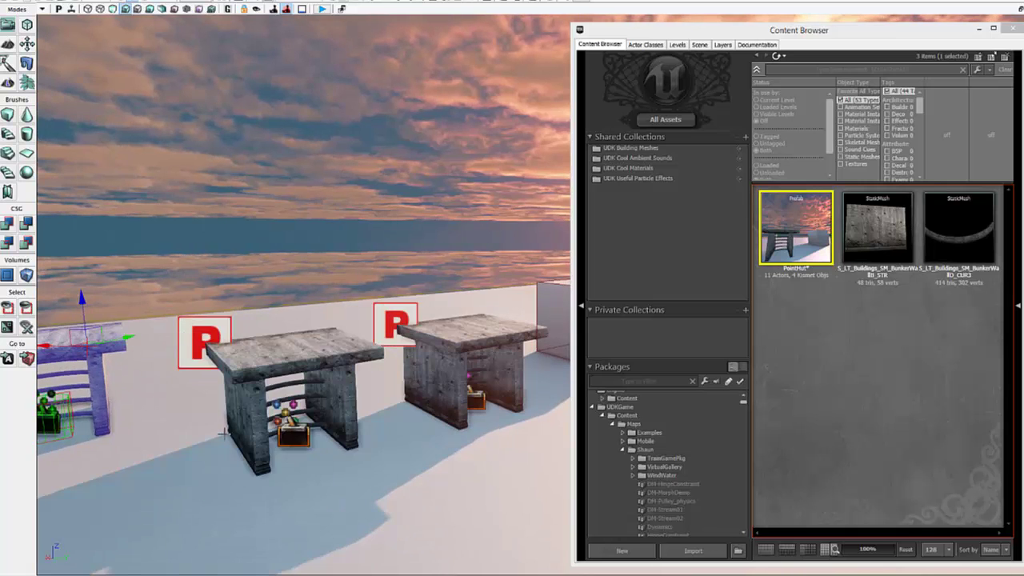
Play-test the level by walking in and out of the huts to check the points logged by each prefab instance
{"action": "left_click", "coordinate": [587, 2]}
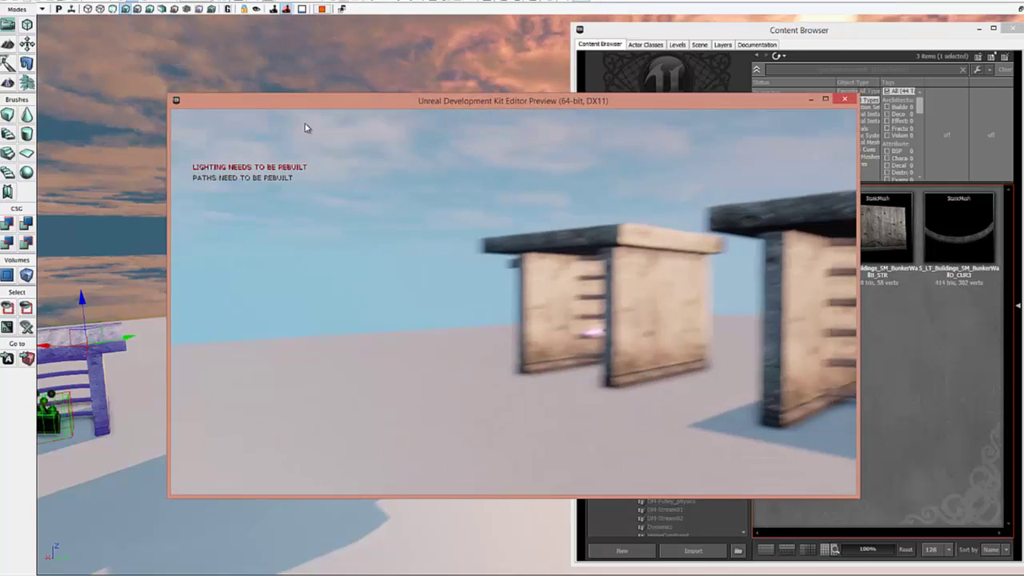
{"action": "key", "text": "w"}
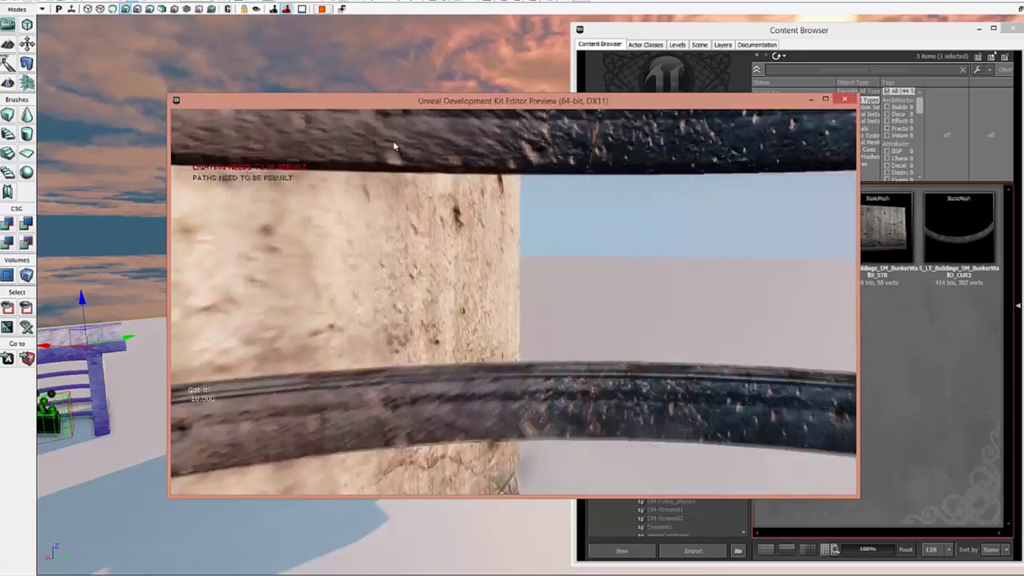
{"action": "key", "text": "s"}
{"action": "key", "text": "s"}
{"action": "key", "text": "w"}
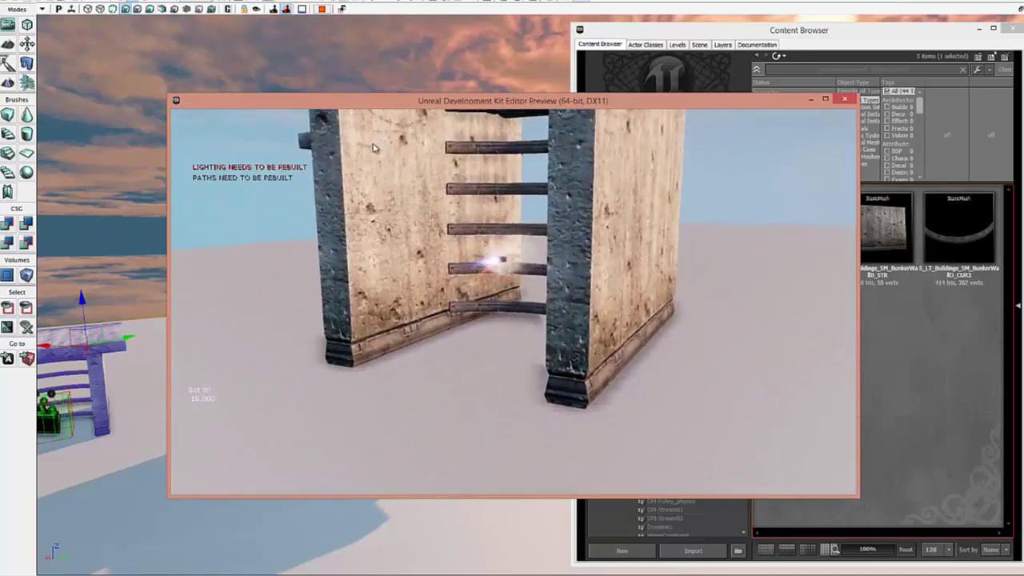
{"action": "key", "text": "w"}
{"action": "key", "text": "s"}
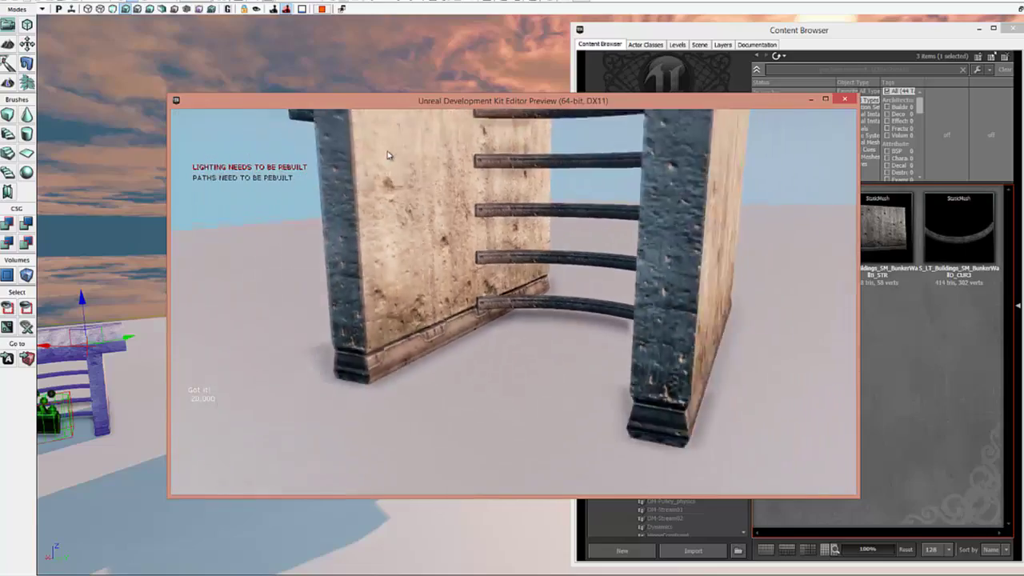
{"action": "key", "text": "w"}
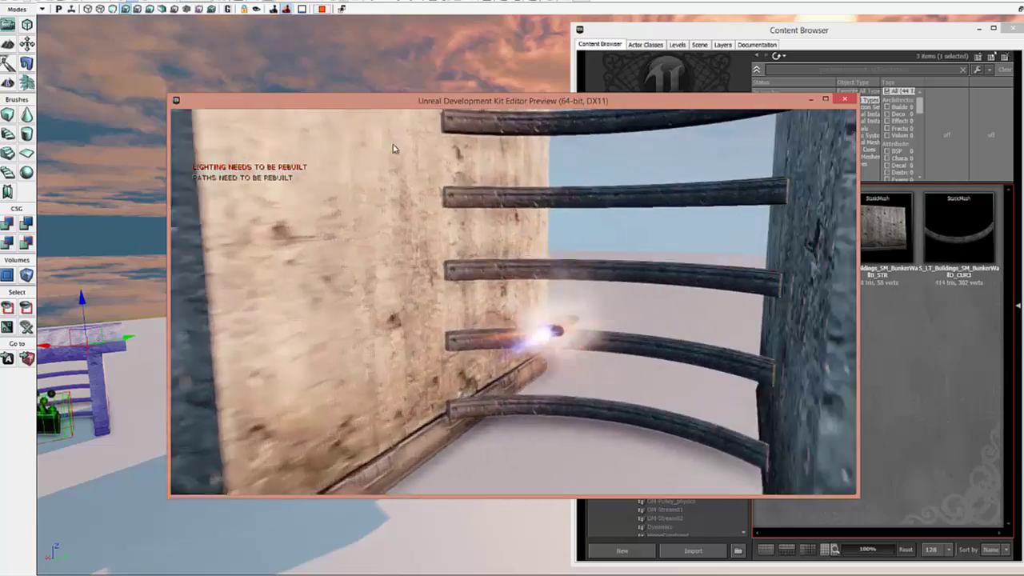
{"action": "key", "text": "s"}
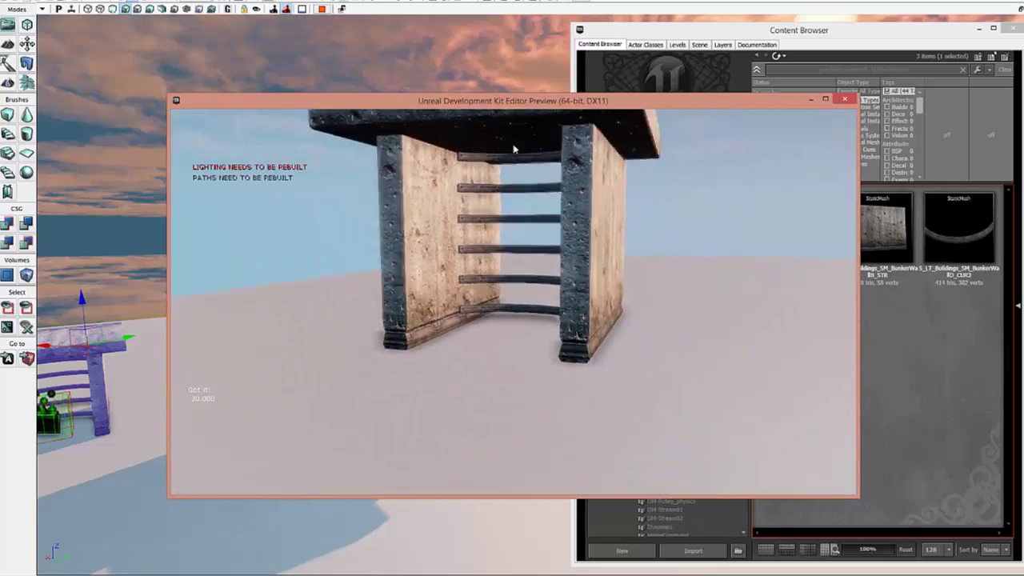
{"action": "key", "text": "w"}
{"action": "key", "text": "s"}
{"action": "key", "text": "w"}
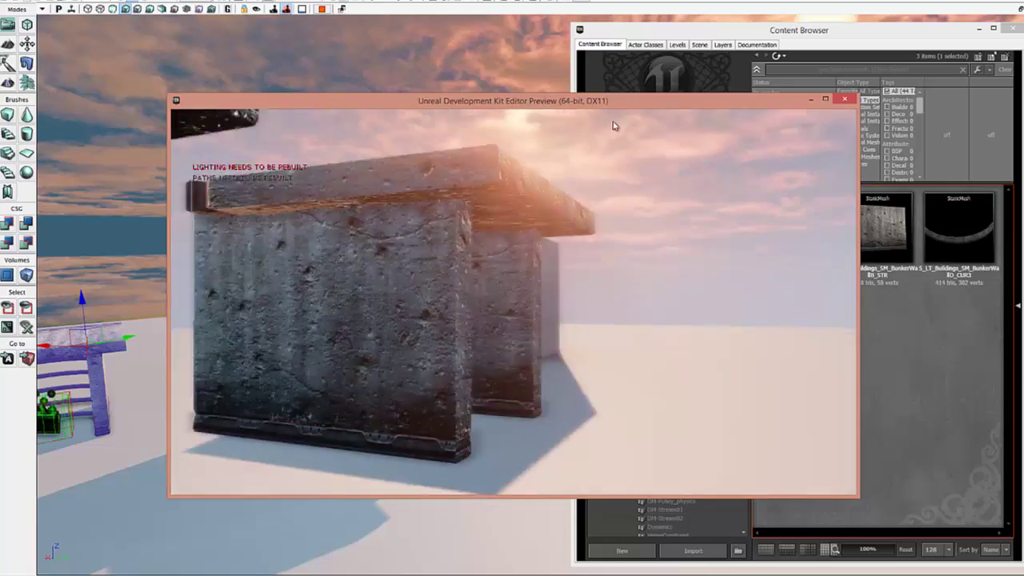
{"action": "key", "text": "s"}
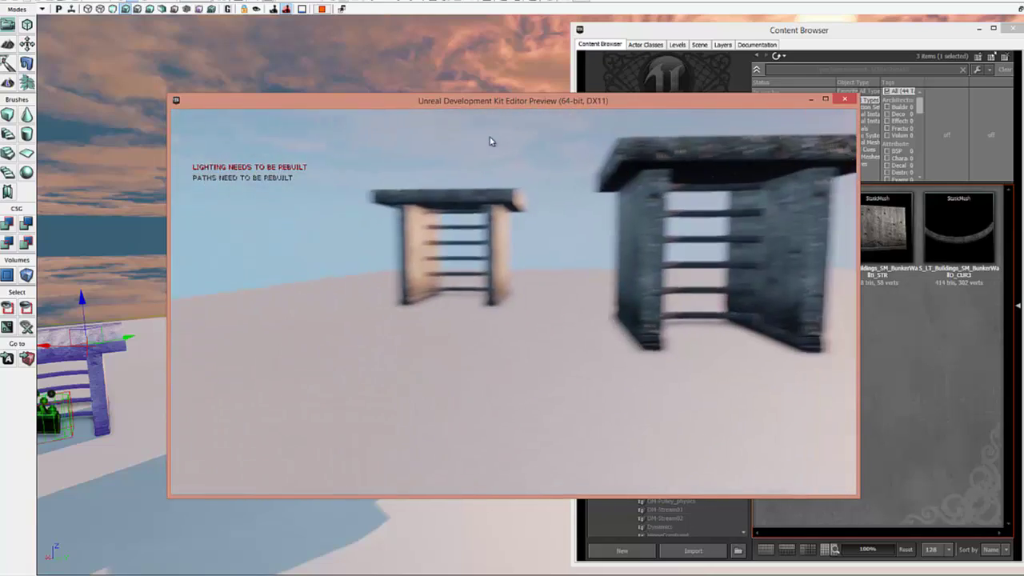
{"action": "key", "text": "w"}
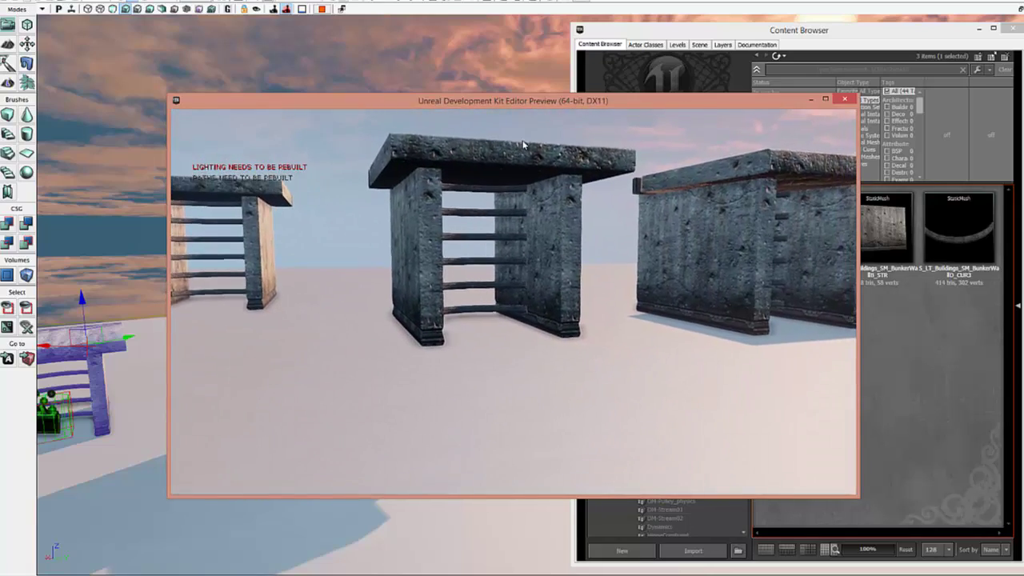
{"action": "key", "text": "Right"}
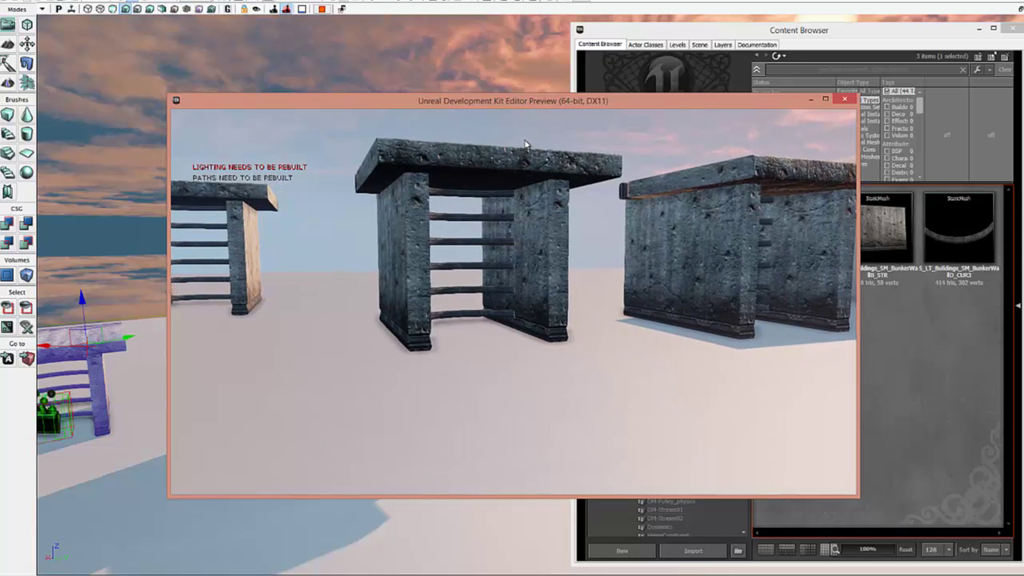